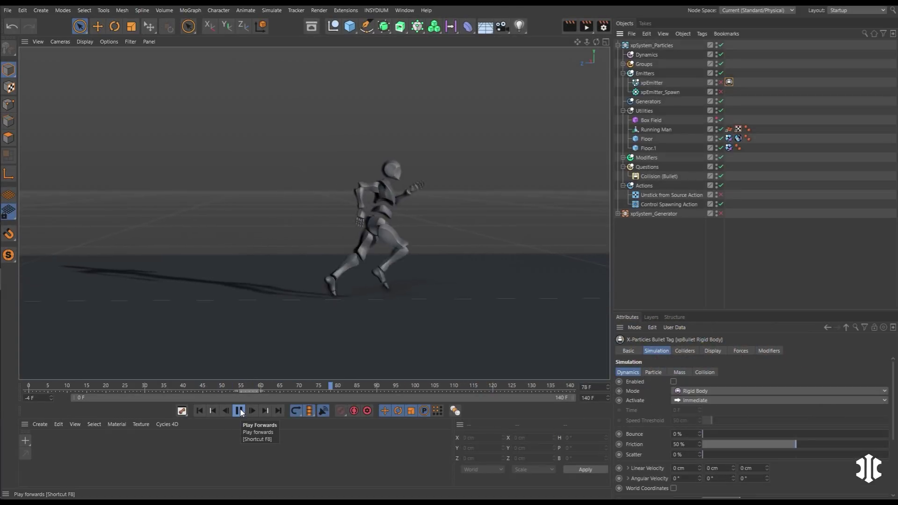
- Enable xpEmitter so blue cubes spawn on the running man, and replay from the start
left_click(240, 412)
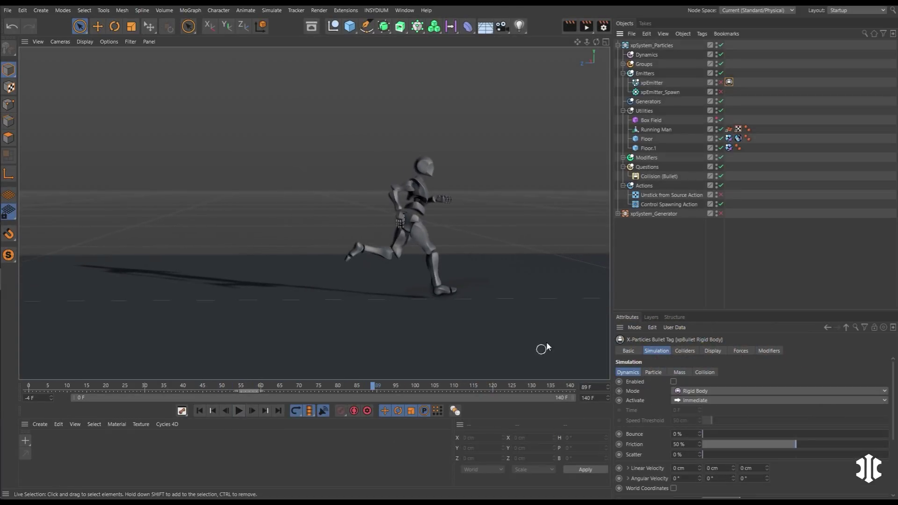
left_click(720, 82)
left_click(199, 412)
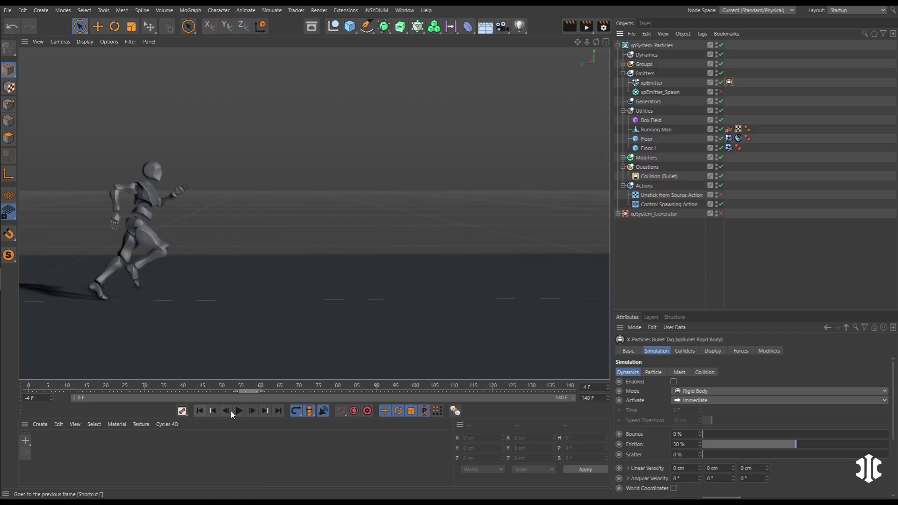
left_click(240, 411)
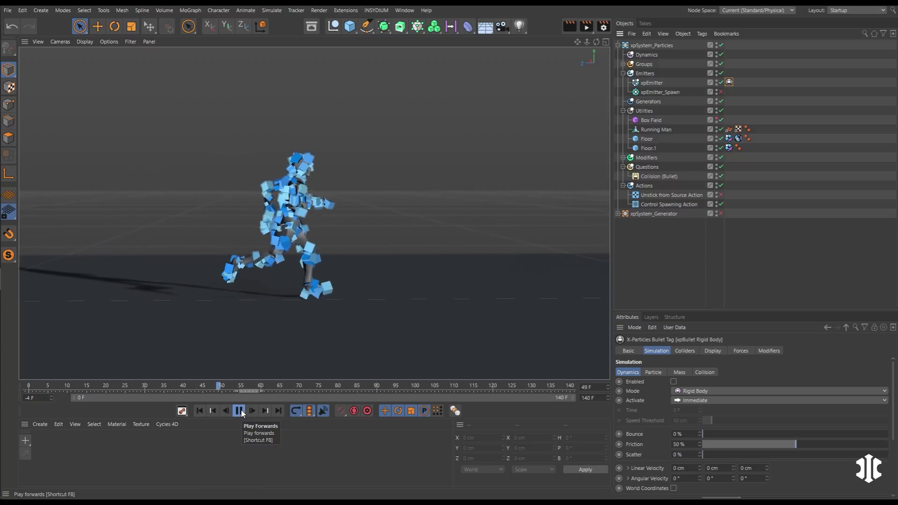
- Replay the Bullet cube simulation from the start twice, stopping at frames 111 and 82
left_click(239, 411)
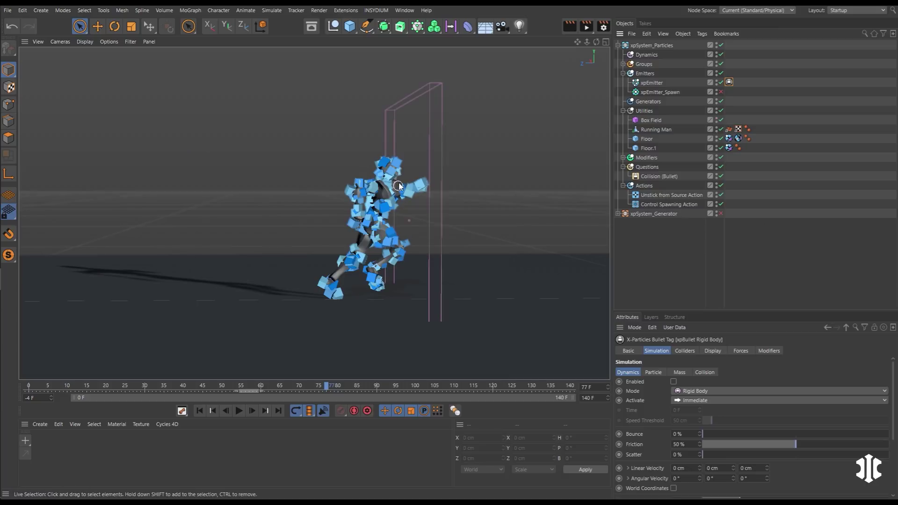
left_click(199, 411)
left_click(239, 411)
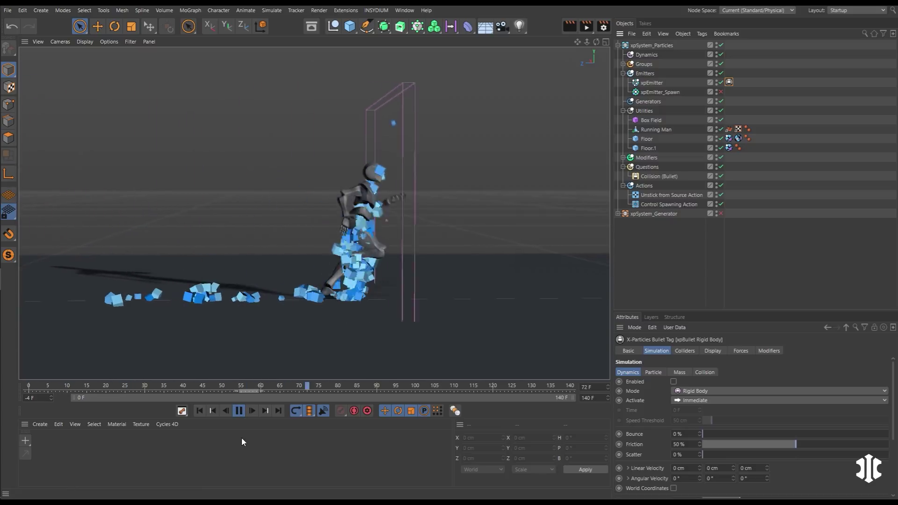
left_click(239, 411)
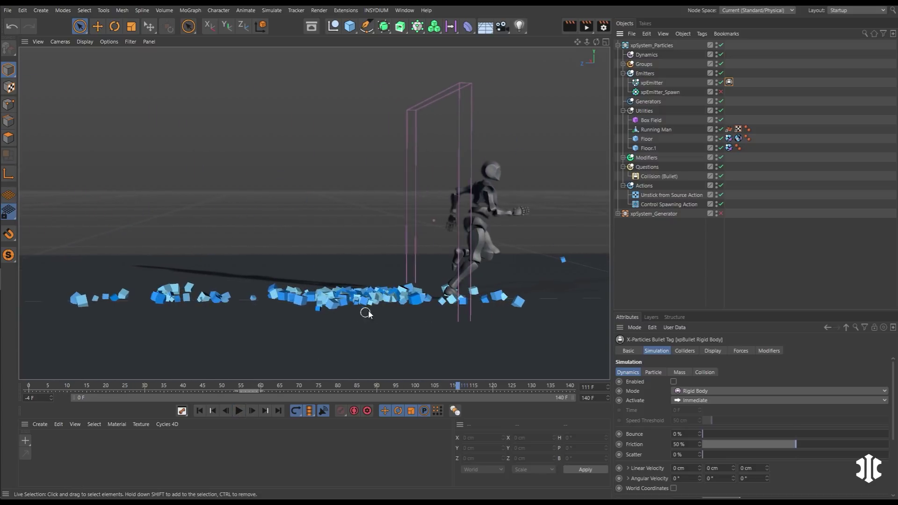
left_click(200, 410)
left_click(239, 410)
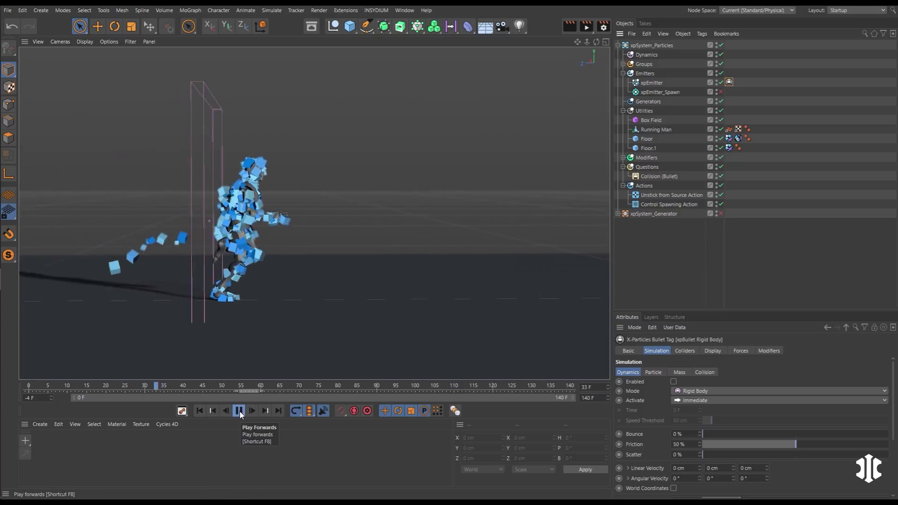
left_click(240, 411)
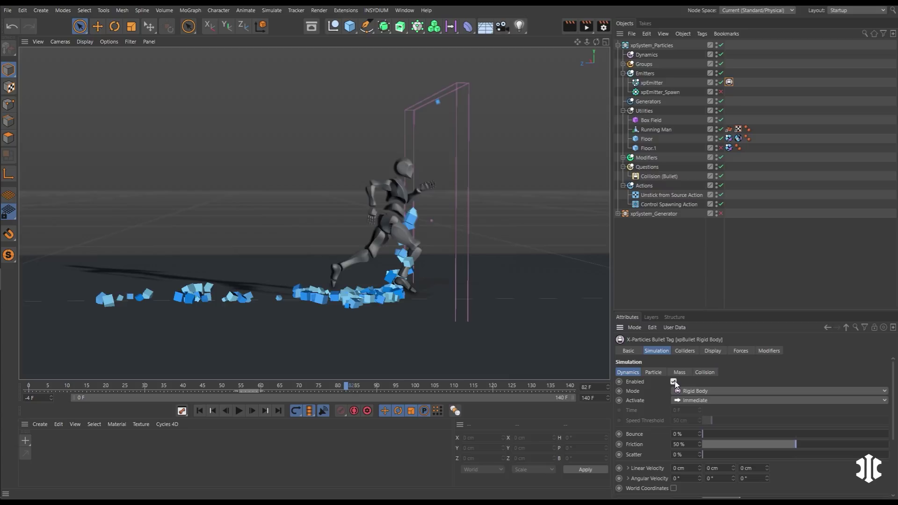
- Replay the cubes to frame 97, rewind, and expand Groups to show Particle Groups 4 and 5
left_click(200, 411)
left_click(239, 411)
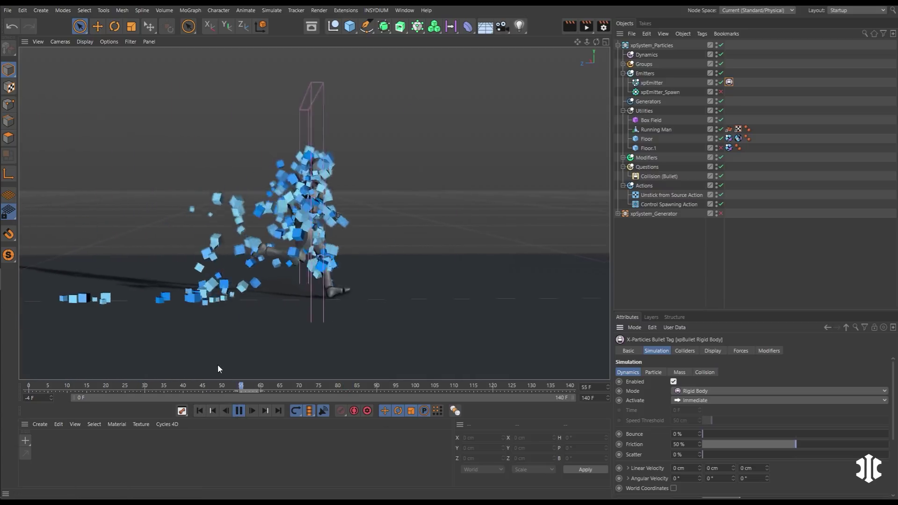
left_click(199, 411)
left_click(239, 411)
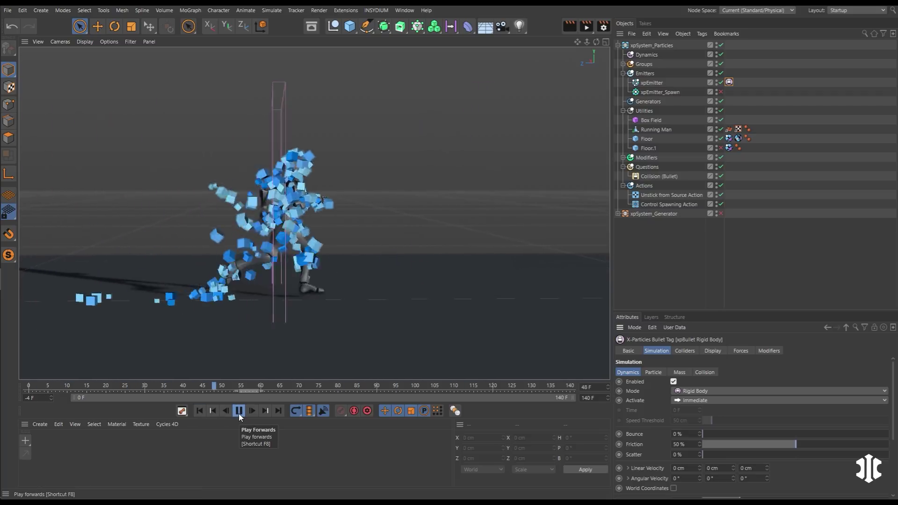
left_click(238, 411)
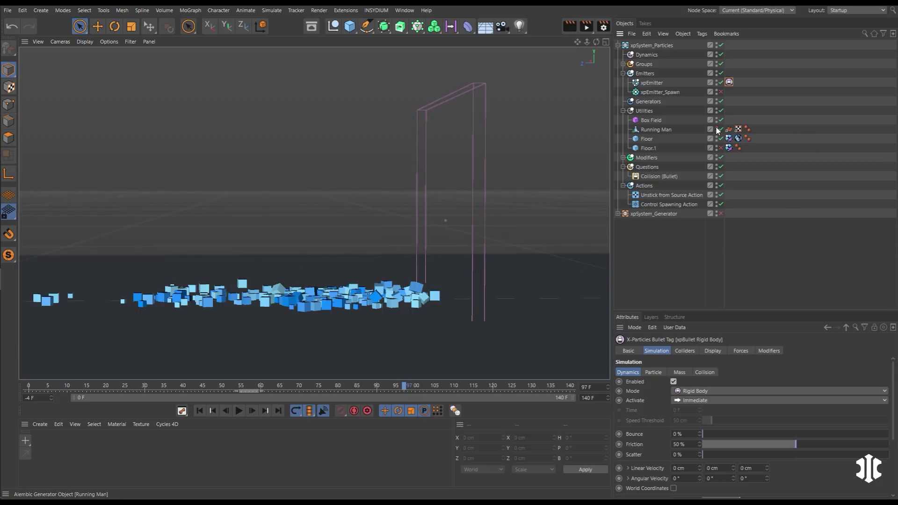
left_click(200, 411)
left_click(623, 64)
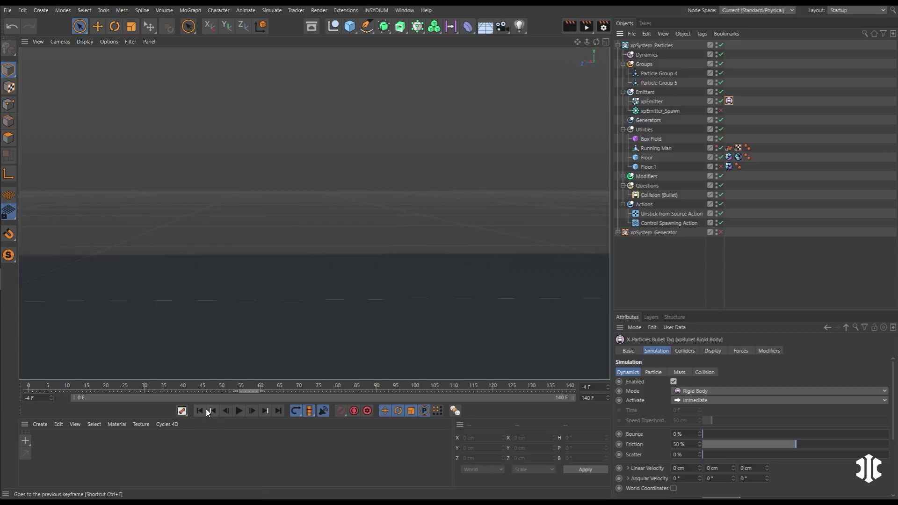
- Set Particle Group 4's Editor Display to Arrow (Filled)
left_click(239, 411)
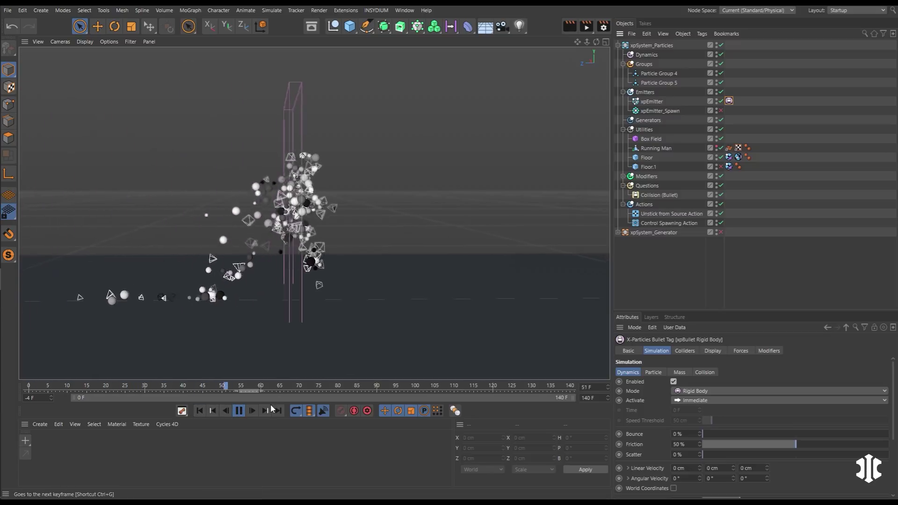
left_click(239, 411)
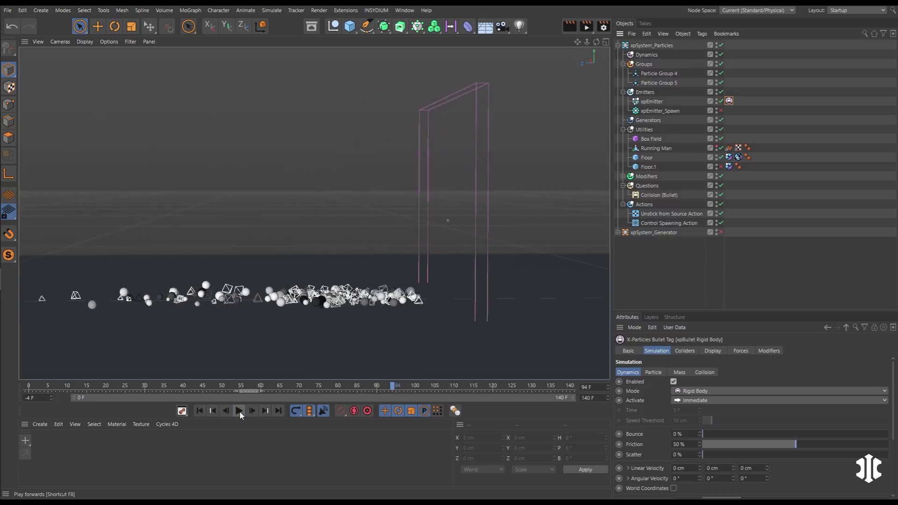
left_click(679, 74)
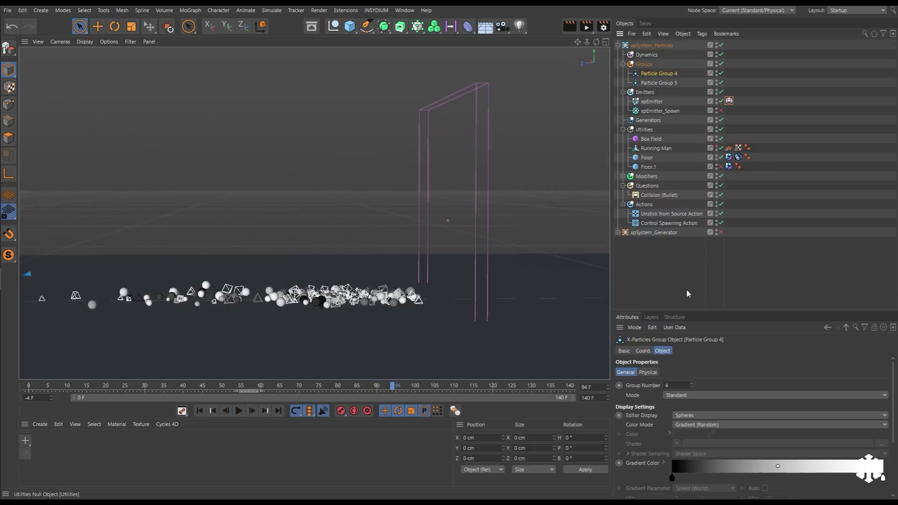
left_click(677, 415)
left_click(687, 374)
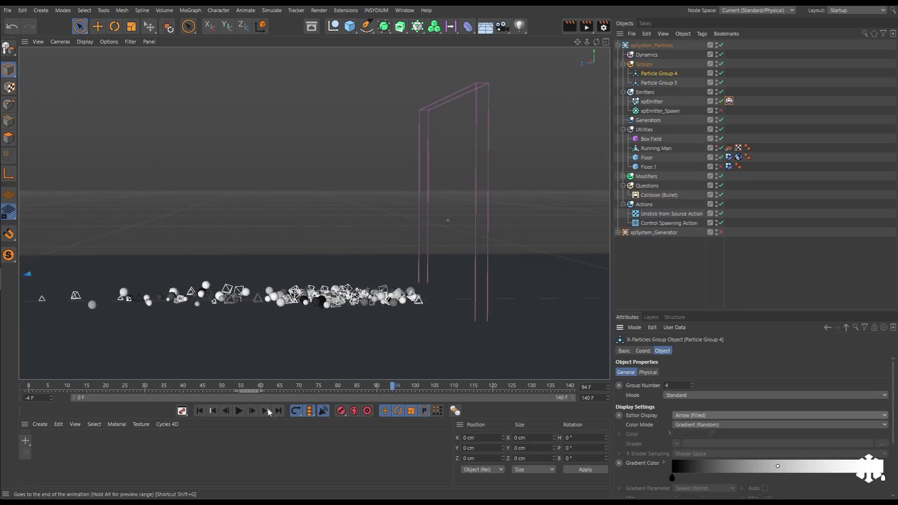
- Replay the simulation from the start to frame 86 to see the arrow particles
left_click(200, 412)
left_click(239, 411)
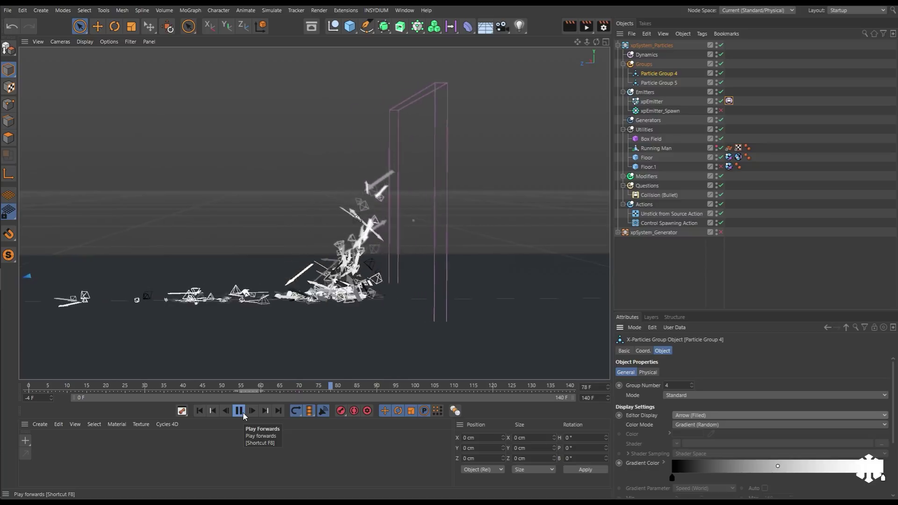
left_click(239, 411)
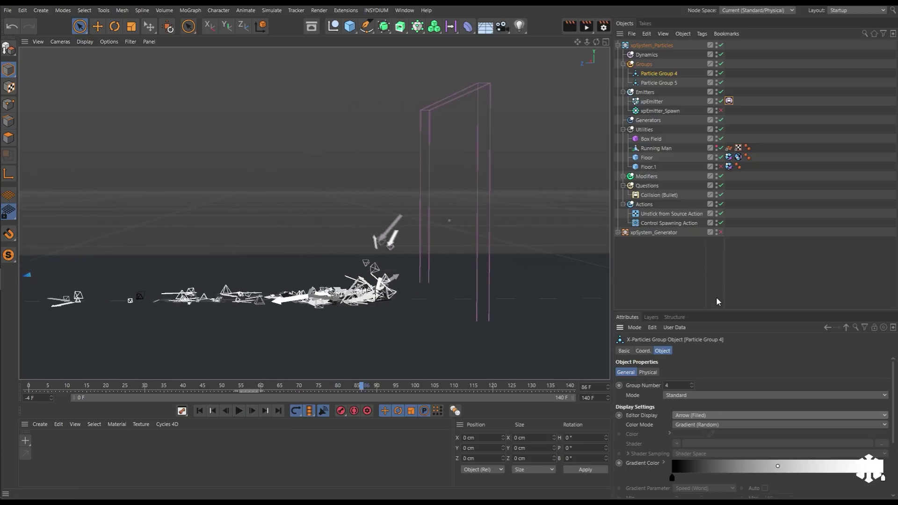
- Review the xpEmitter's Collision (Bullet) question settings, then rewind the simulation
left_click(652, 102)
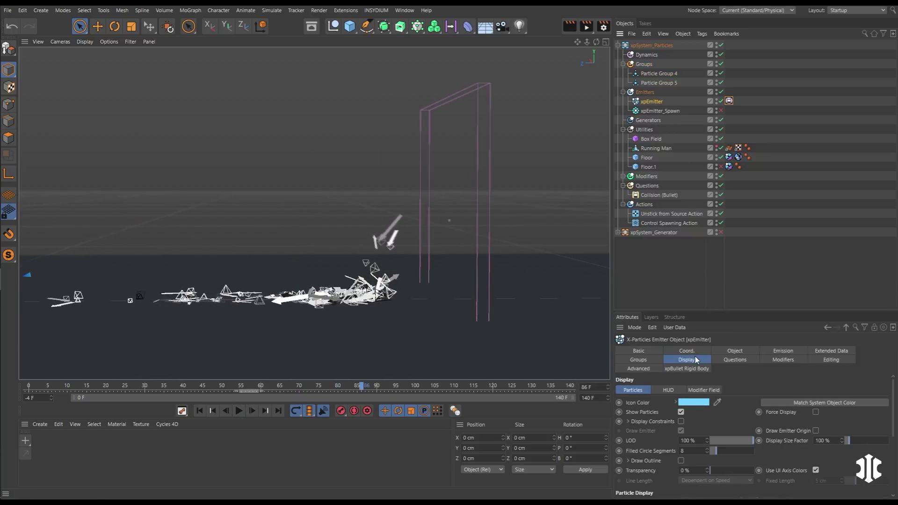
left_click(729, 360)
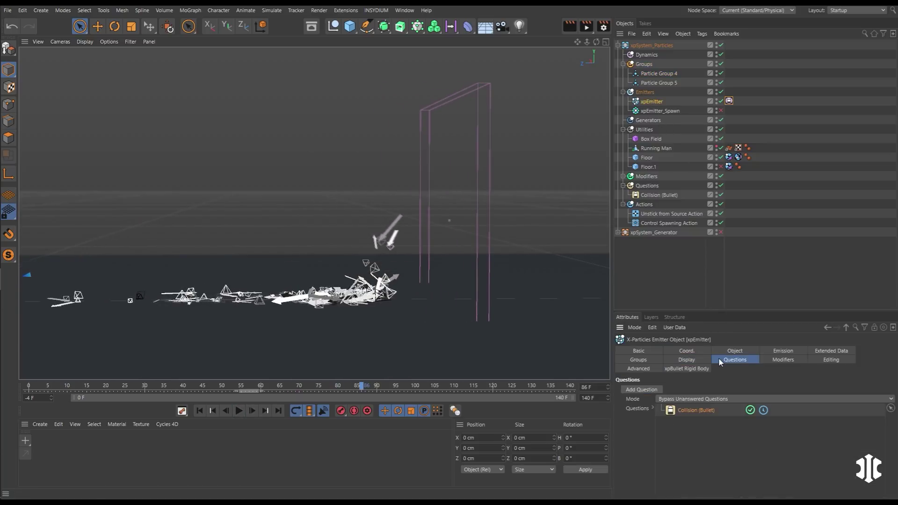
left_click(655, 194)
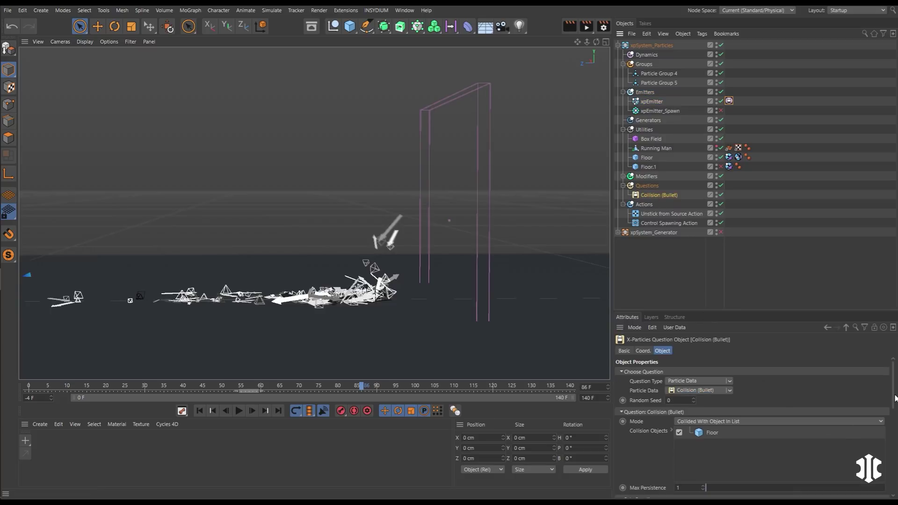
scroll(723, 425, "down", 5)
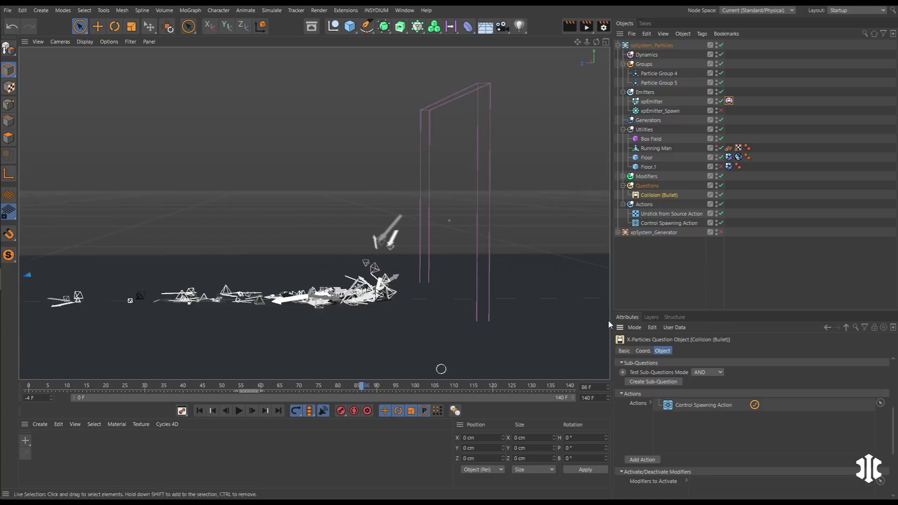
left_click(200, 410)
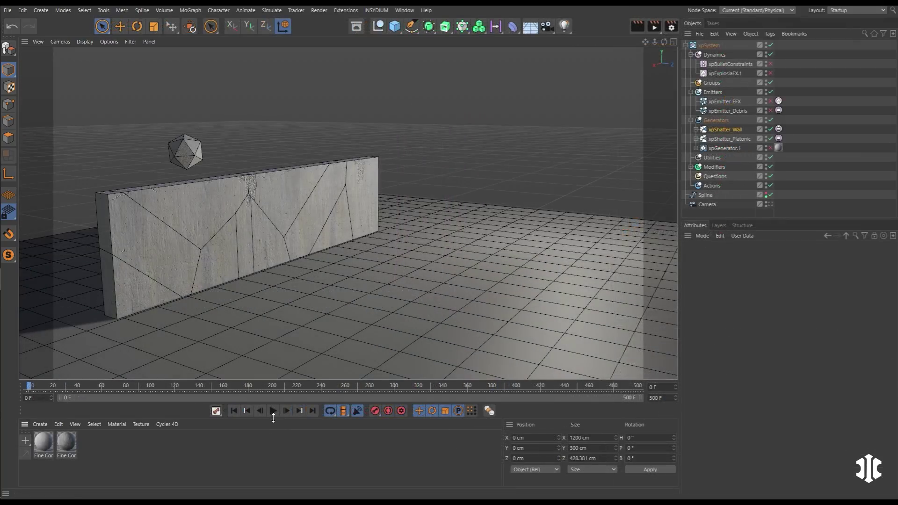
- Preview and rewind the xpShatter_Wall simulation, then show xpBulletConstraints' Point to Point settings
left_click(273, 411)
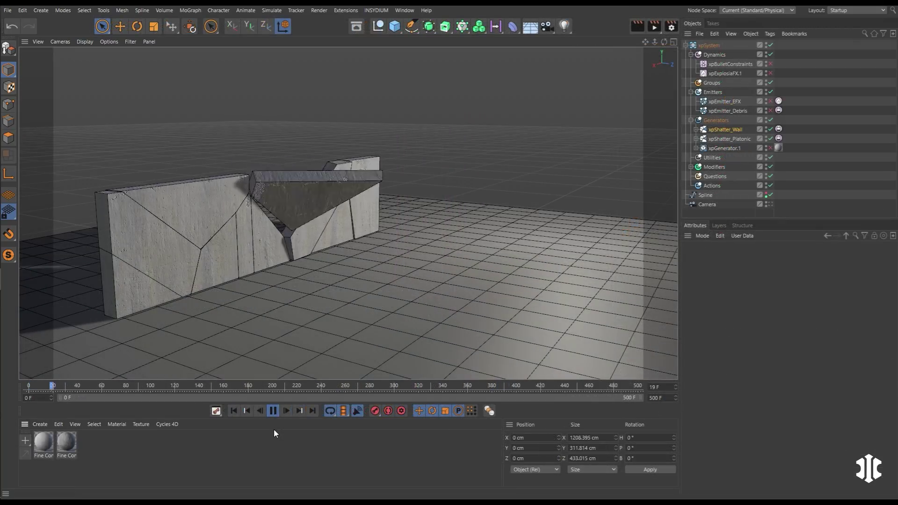
left_click(233, 411)
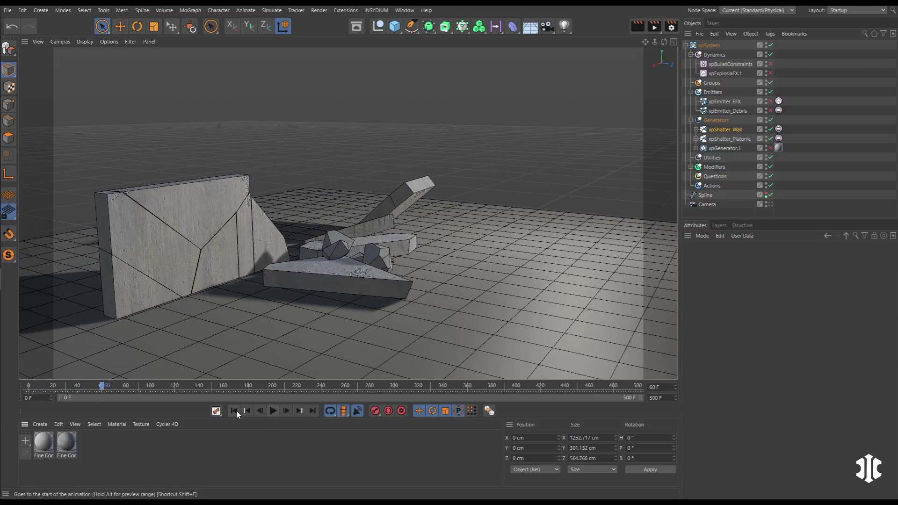
left_click(234, 411)
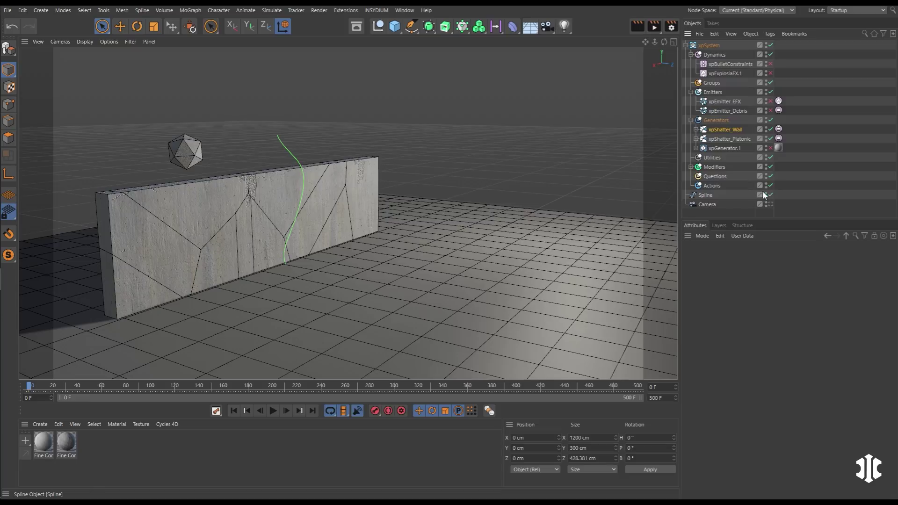
left_click(730, 132)
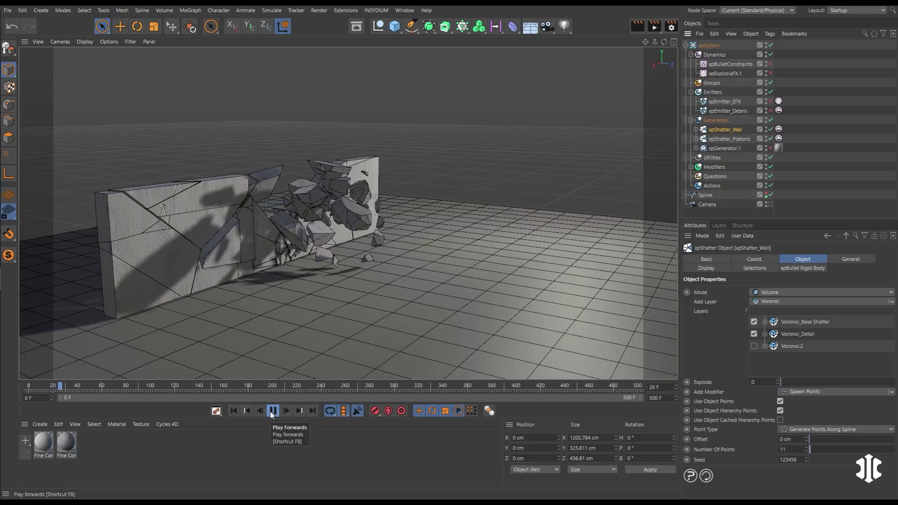
key("shift+f")
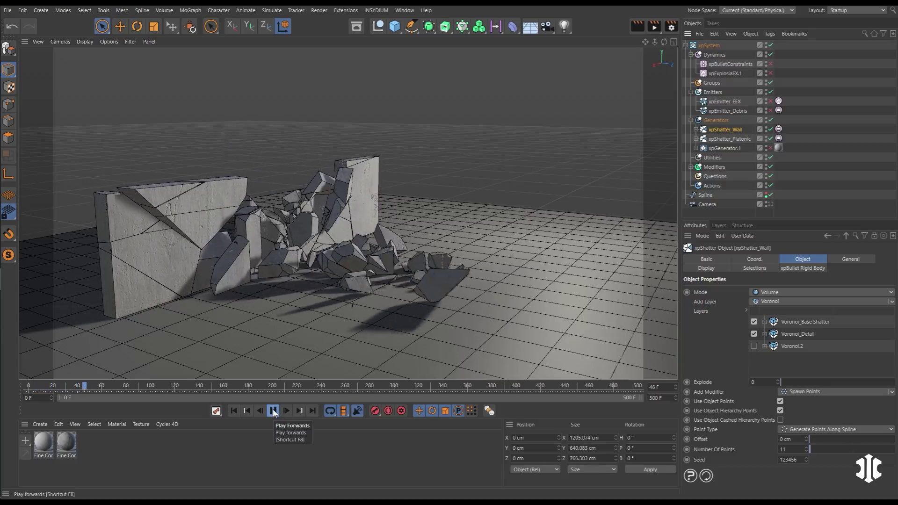
left_click(273, 411)
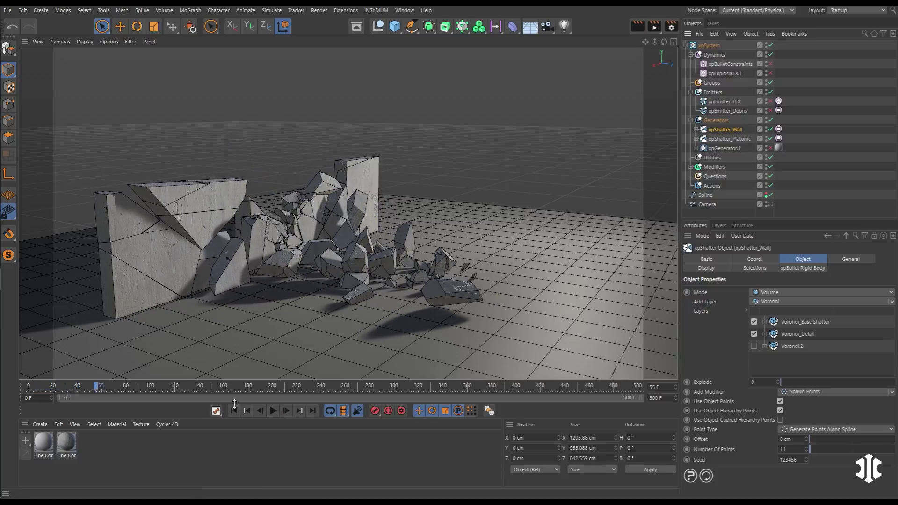
left_click(741, 64)
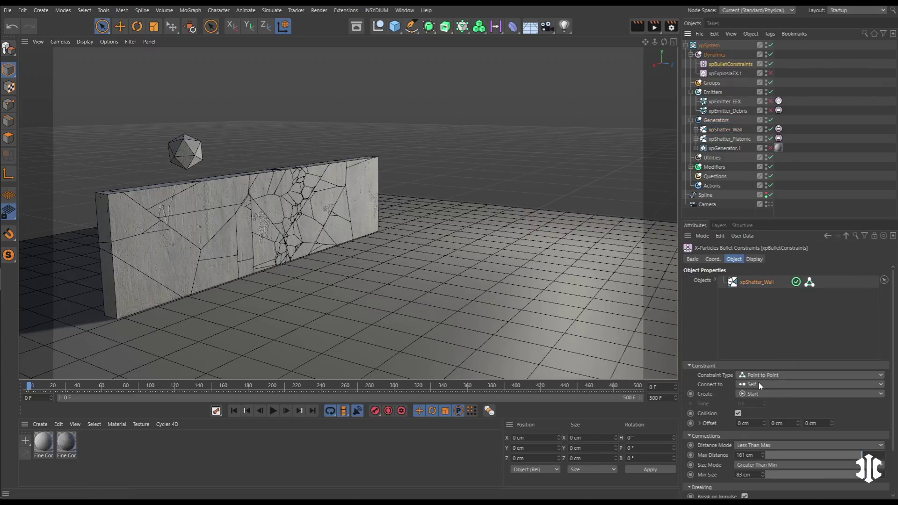
- Scroll to Breaking (Break Threshold 0.3), replay the constrained wall shatter, and rewind to frame 0
left_click_drag(895, 397, 895, 432)
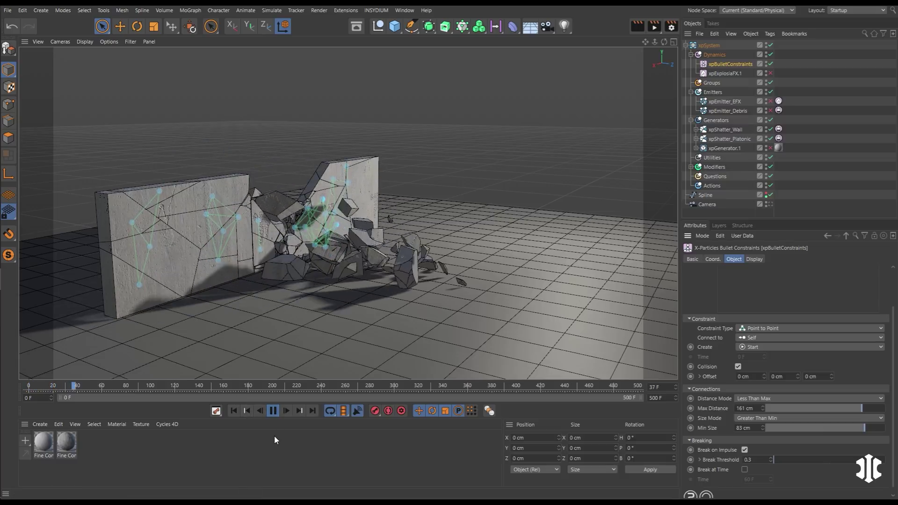
left_click(233, 410)
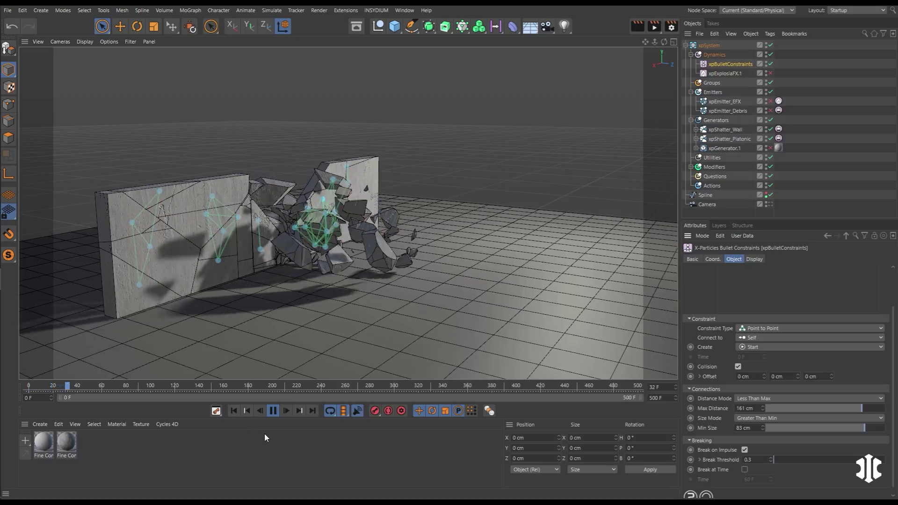
left_click(273, 410)
left_click(234, 410)
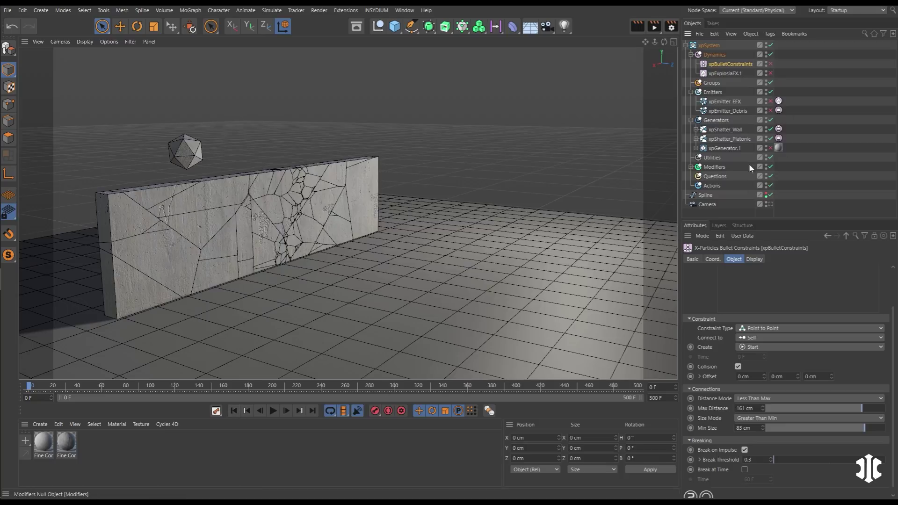
- Enable xpShatter_Wall's Voronoi.2 collision layer, replay and rewind, then use the scene camera view
left_click(725, 129)
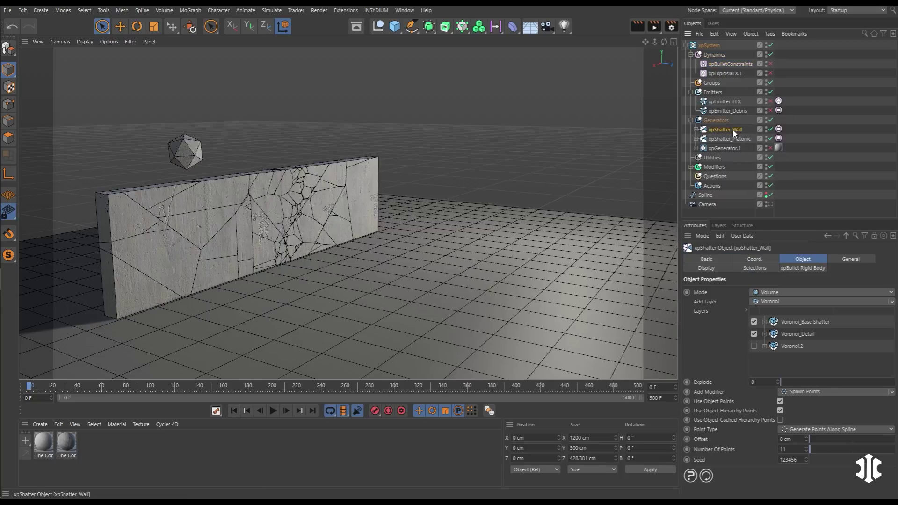
left_click(790, 345)
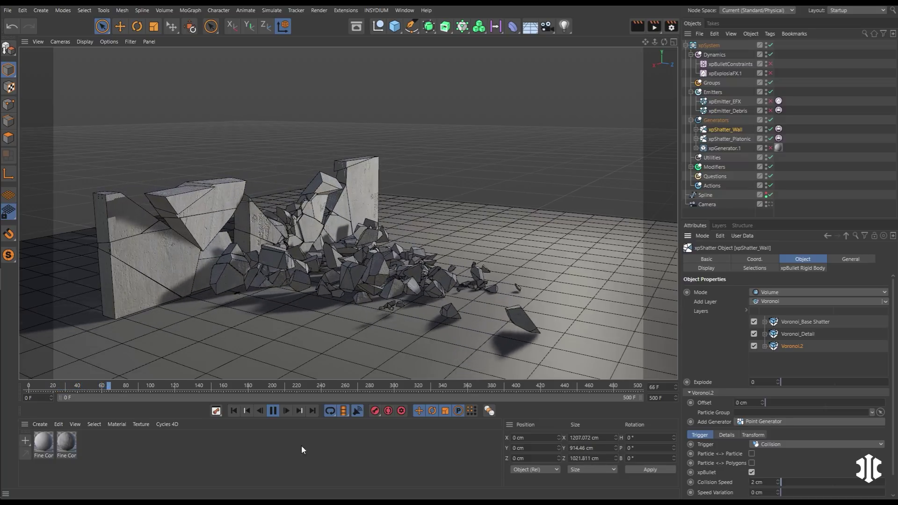
left_click(238, 411)
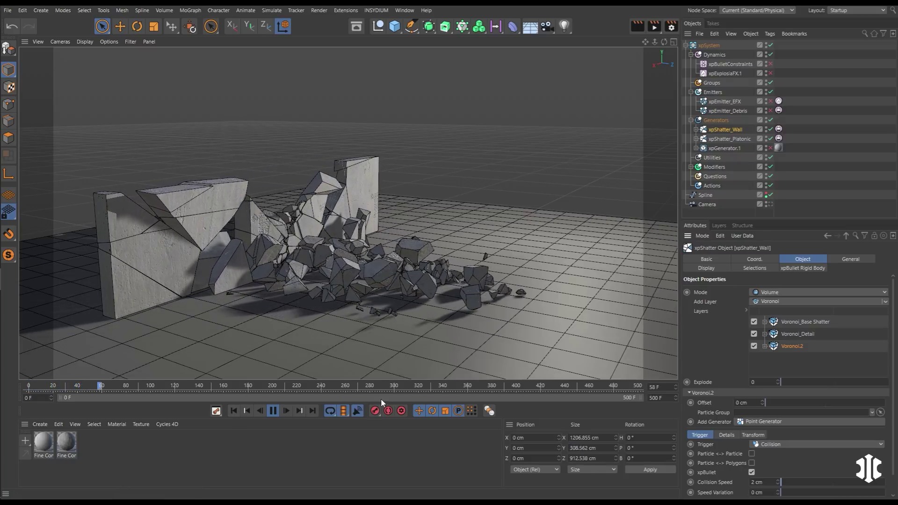
left_click(273, 412)
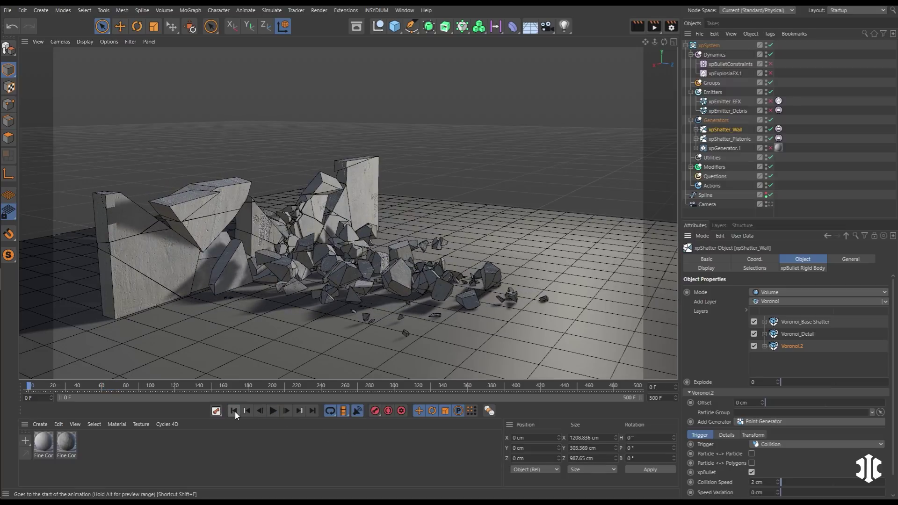
left_click(234, 412)
left_click(768, 205)
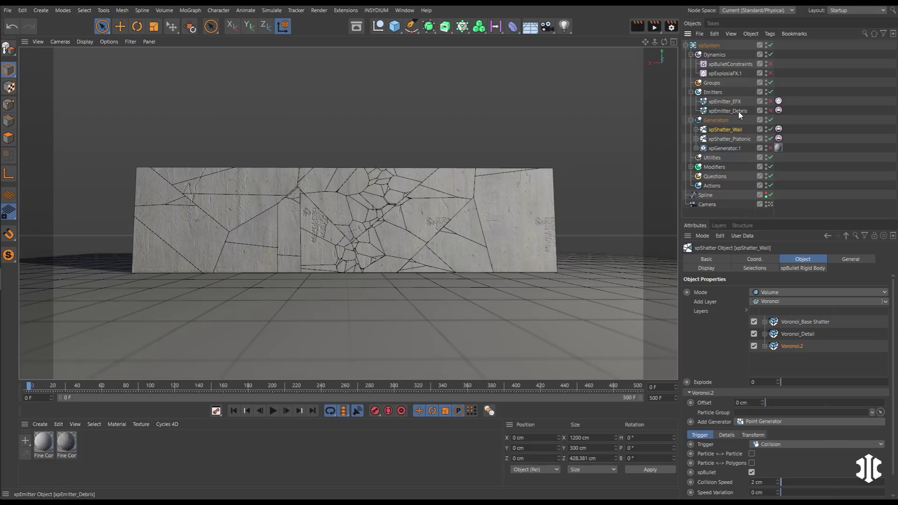
- Enable xpGenerator.1 for the debris emitter and replay the wall burst, pausing at frame 33
left_click(737, 112)
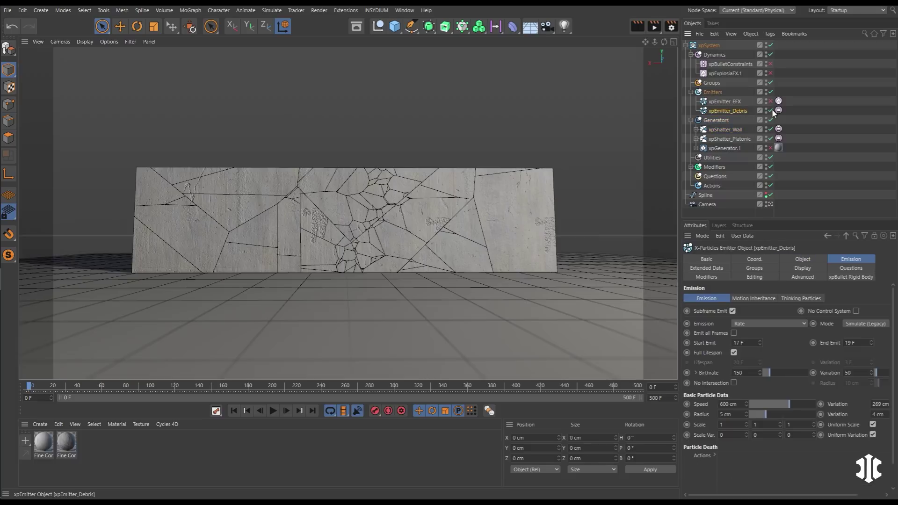
left_click(274, 412)
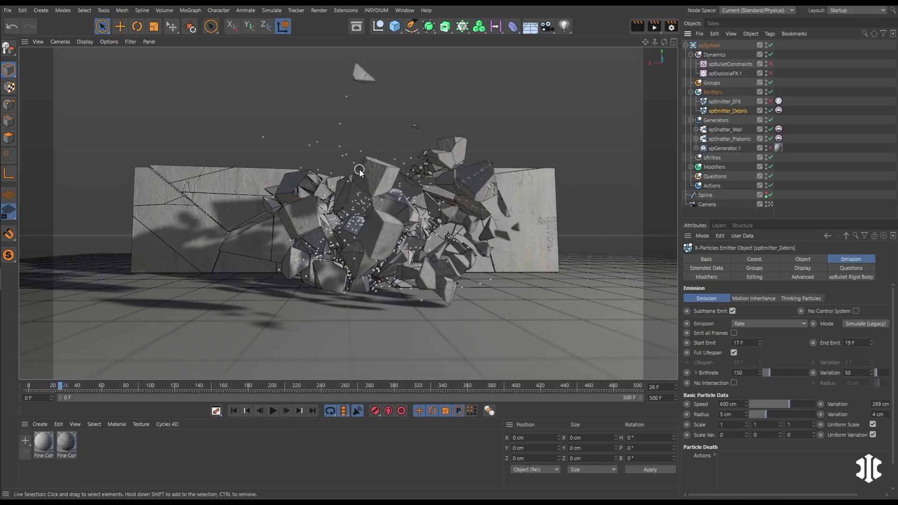
left_click(770, 148)
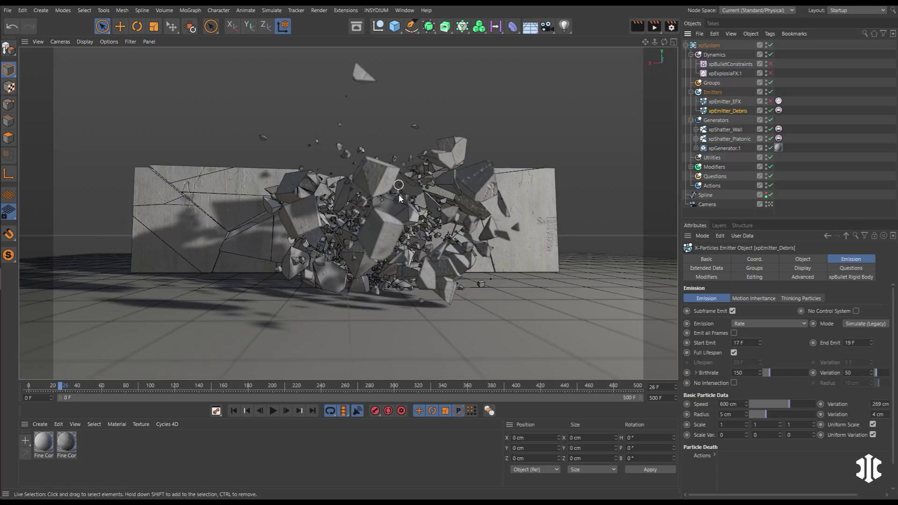
left_click(234, 411)
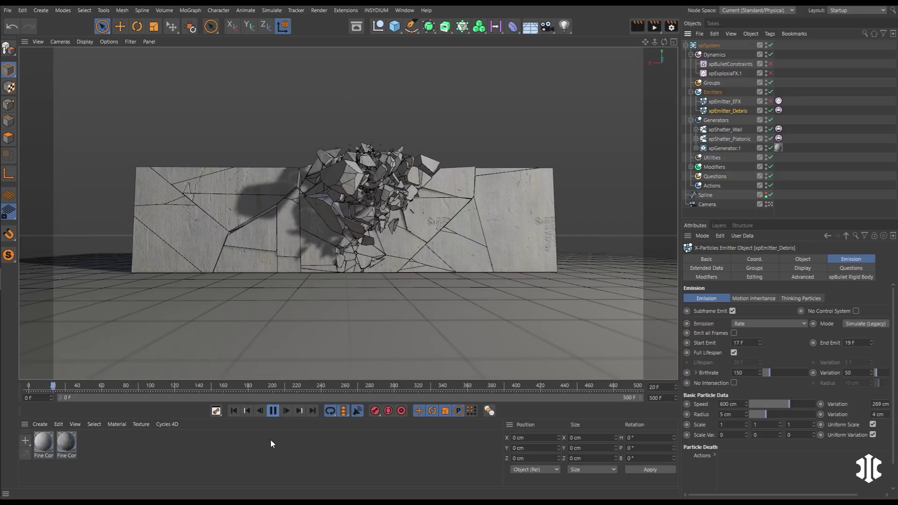
left_click(274, 410)
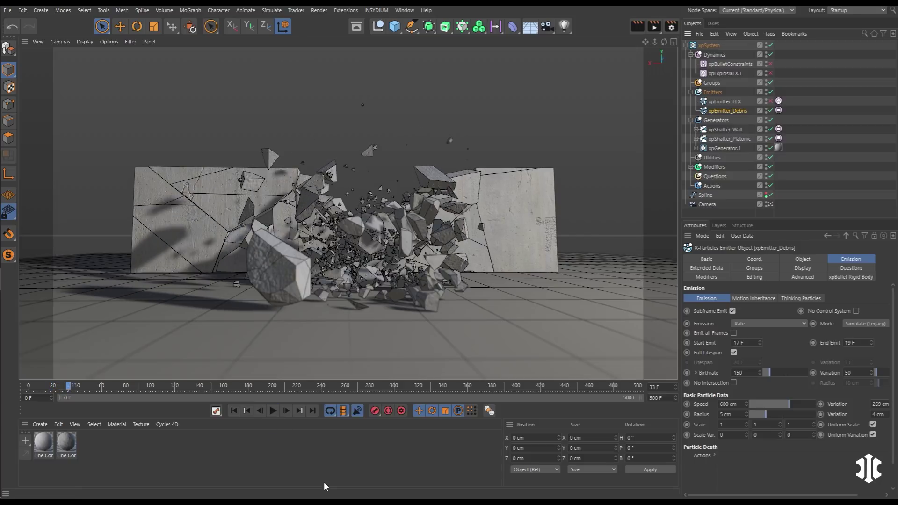
left_click(234, 410)
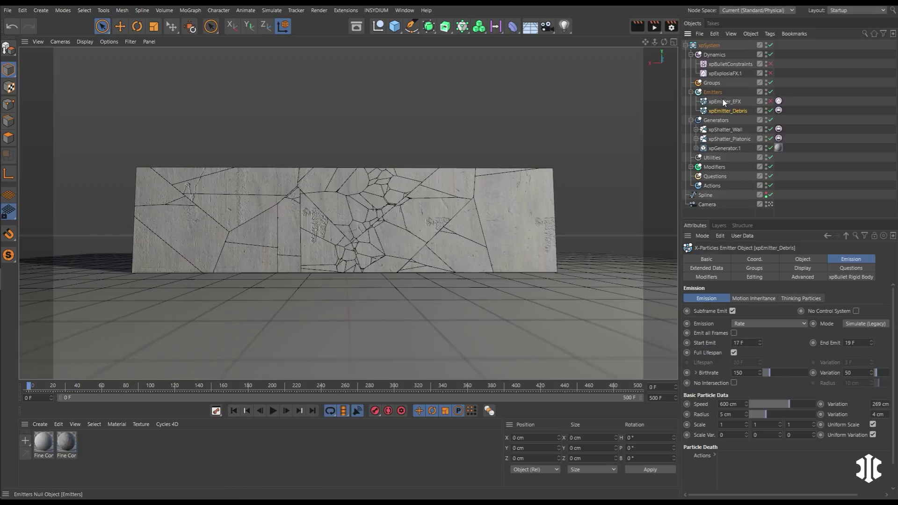
left_click(273, 411)
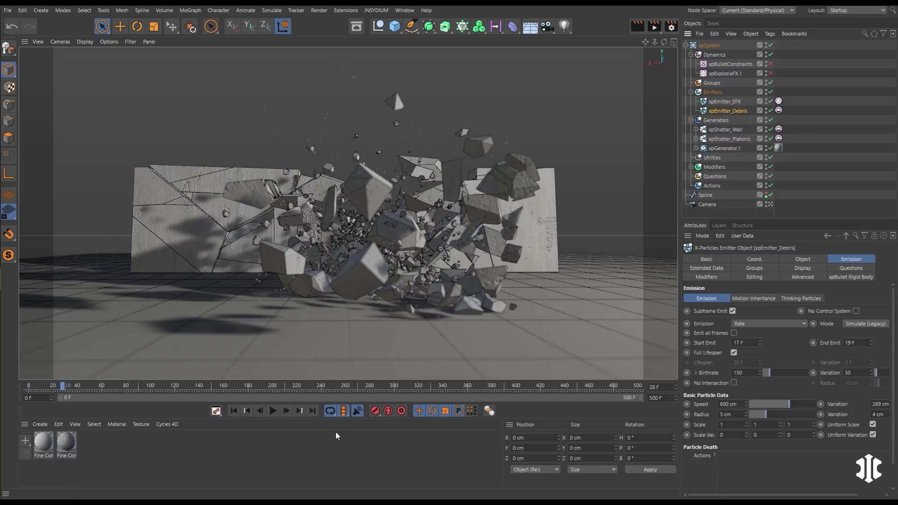
left_click(236, 411)
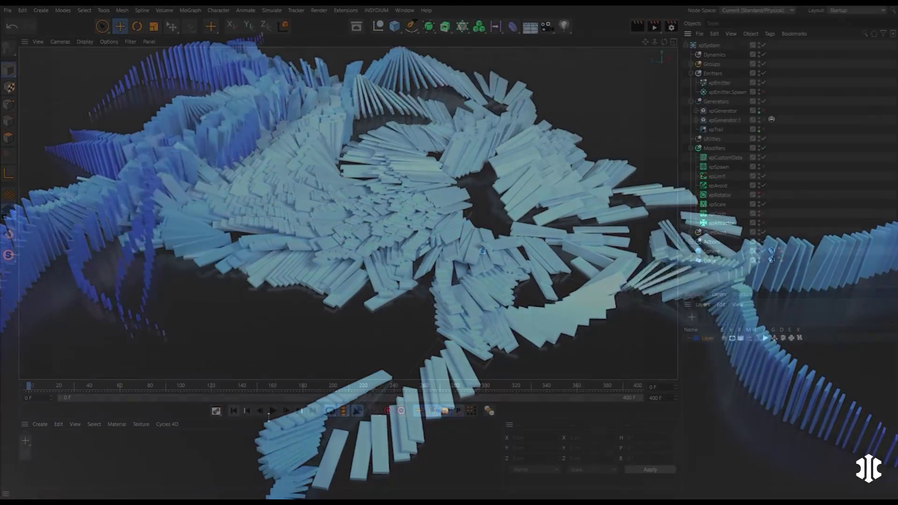
- Play and rewind the trail simulation, making the floor plane visible and disabling xpGenerator.1
left_click(272, 411)
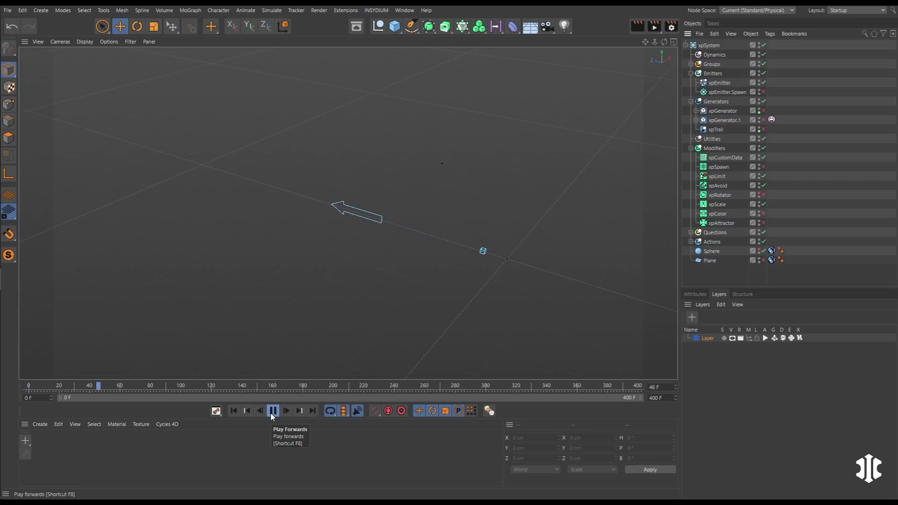
left_click(273, 412)
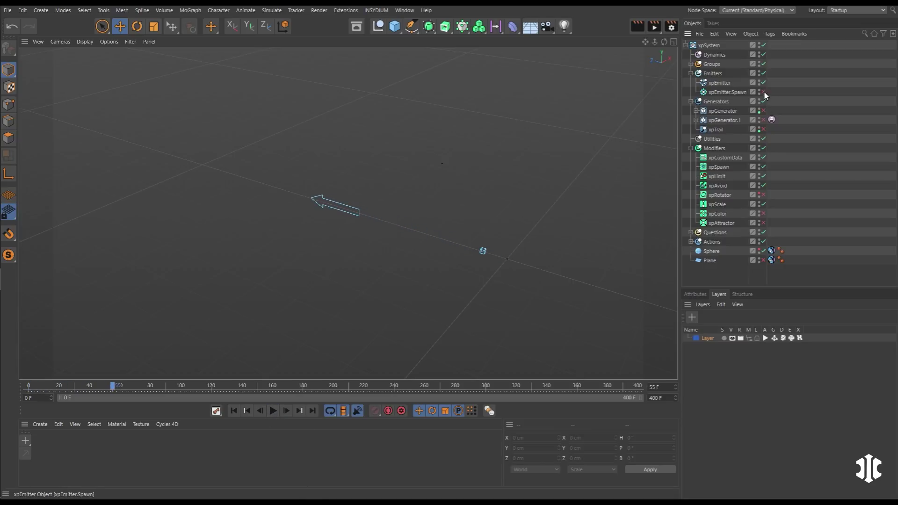
key("shift+f")
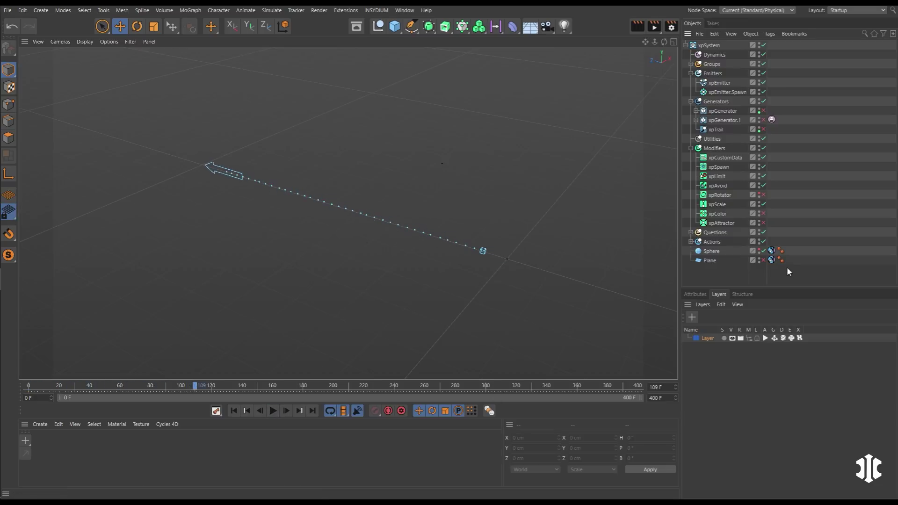
left_click(763, 260)
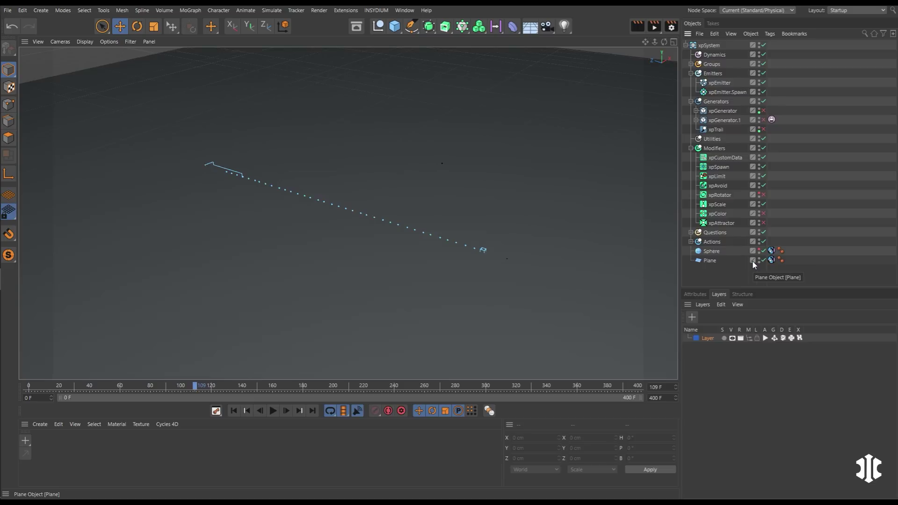
left_click(763, 119)
key("shift+f")
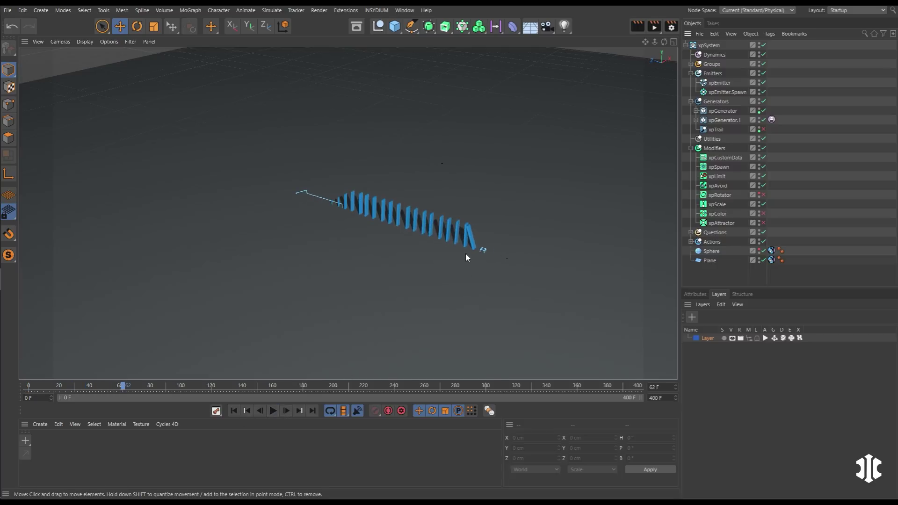
- Show the Sphere, rewind, hide it again, rewind, and select xpAttractor
left_click(759, 251)
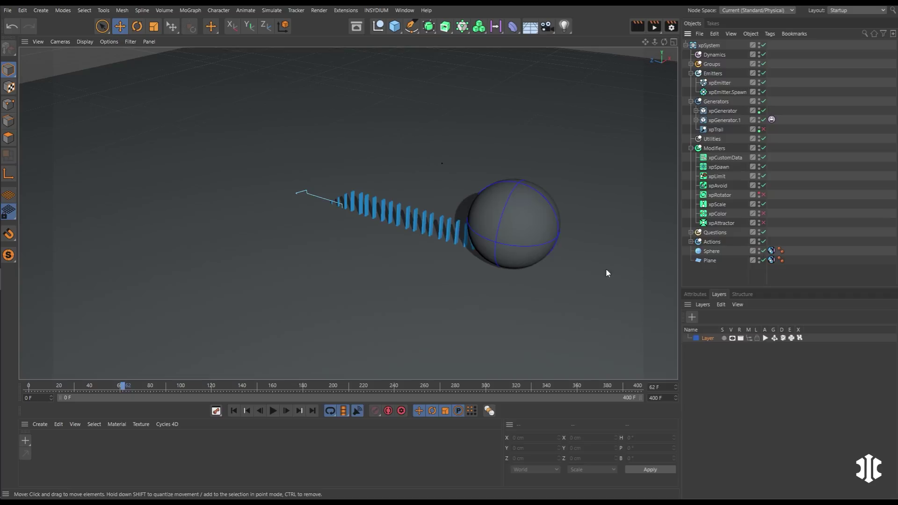
left_click(234, 411)
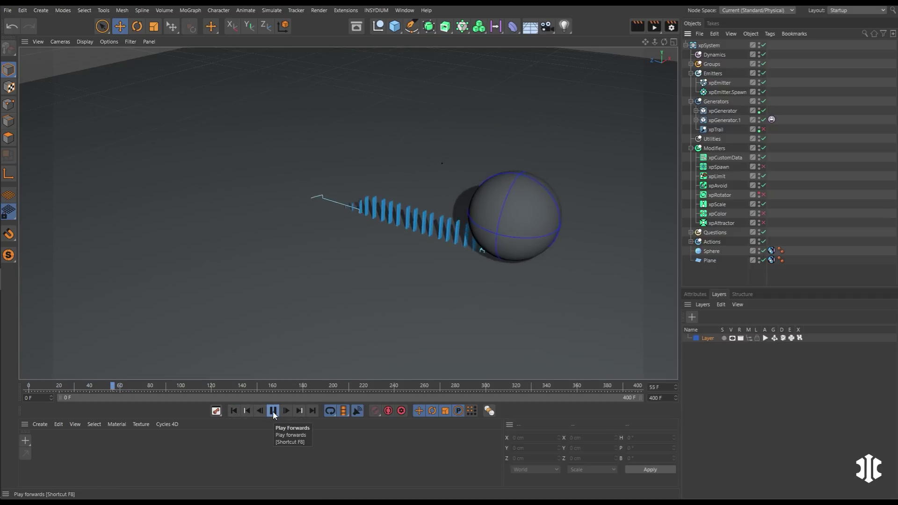
left_click(759, 251)
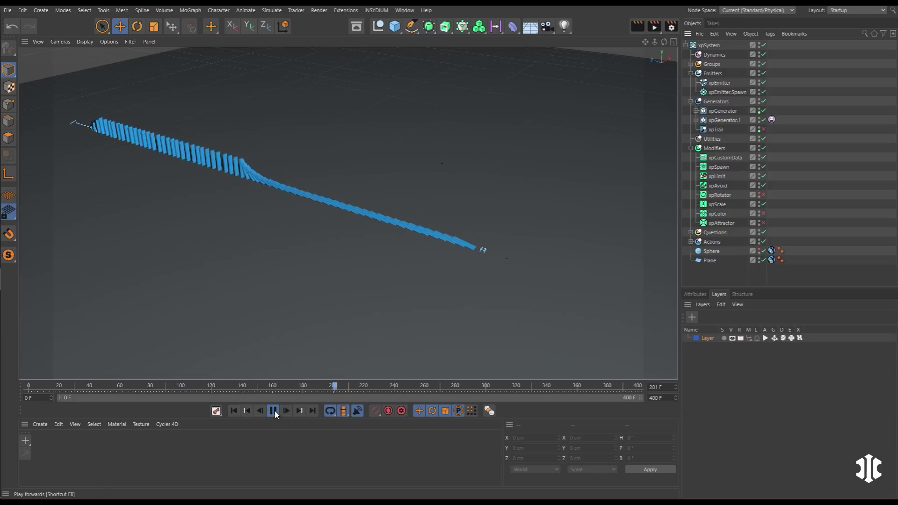
left_click(232, 411)
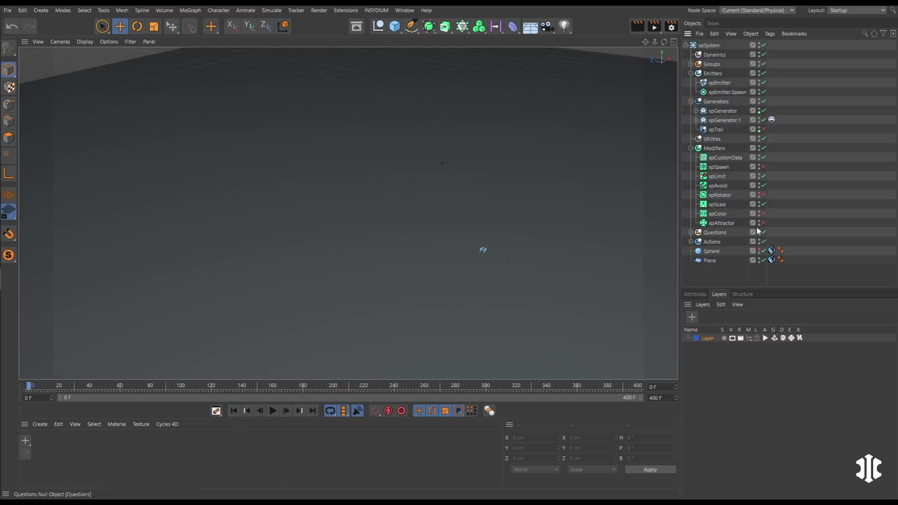
left_click(723, 223)
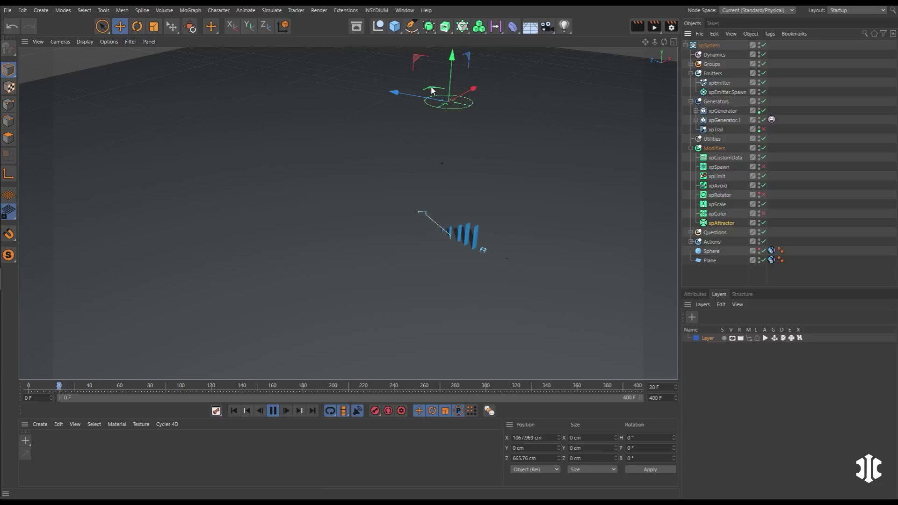
- Move the xpAttractor left of the trail and orbit to inspect the looping domino curve
left_click_drag(431, 90, 567, 193)
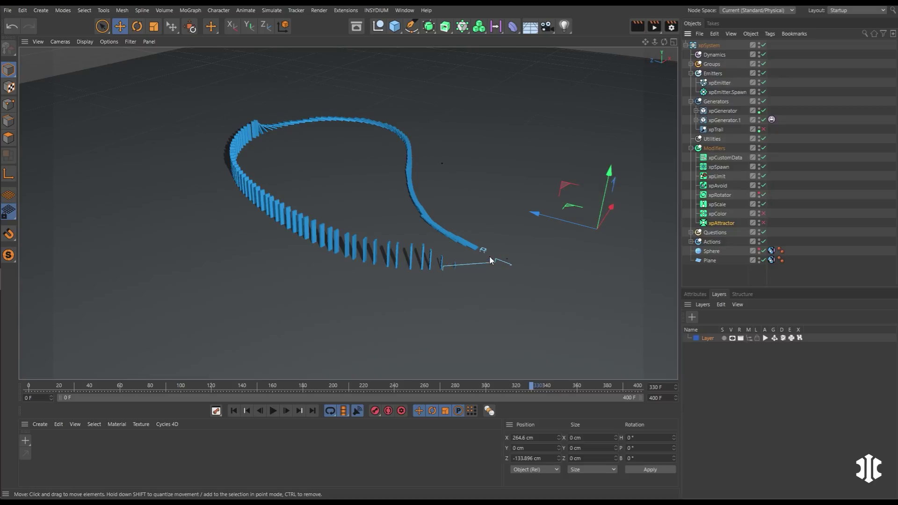
left_click_drag(515, 253, 374, 225, "alt")
- Replay the current domino simulation from the first frame, then stop it
left_click(235, 411)
left_click(275, 410)
left_click(509, 338)
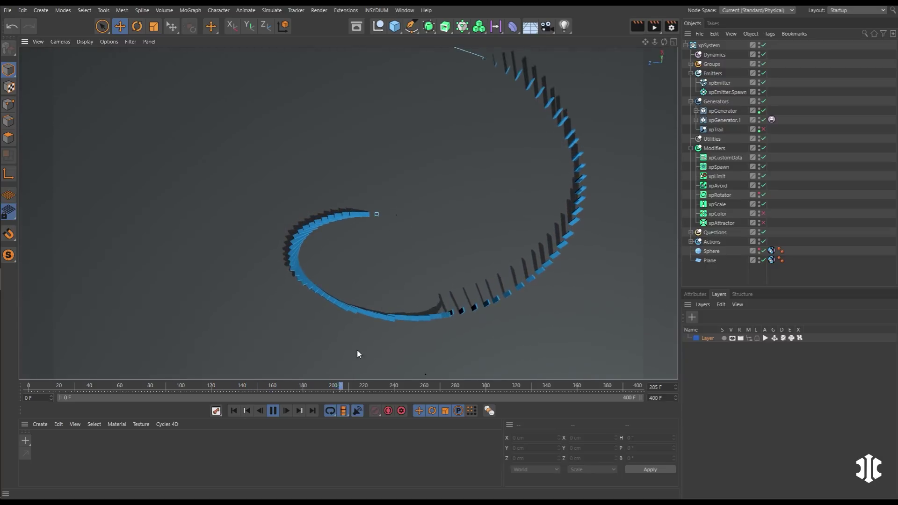
left_click(274, 410)
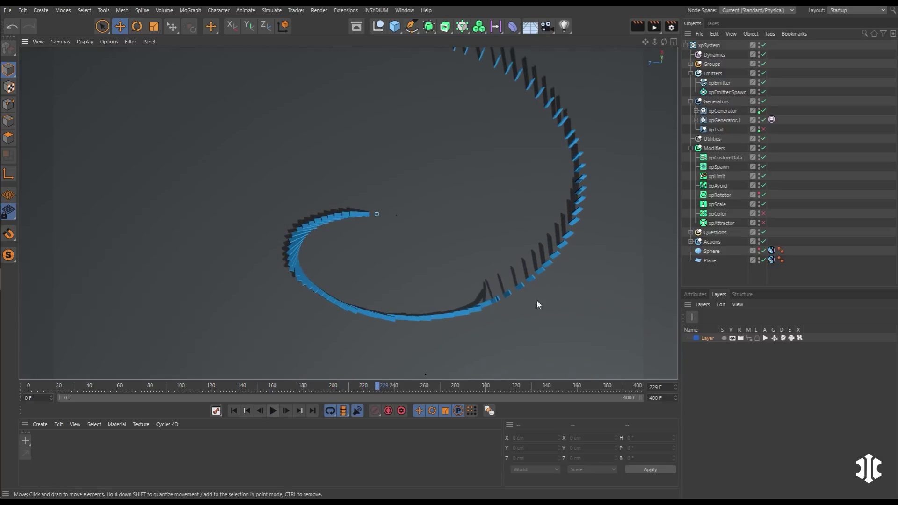
- Set the xpEmitter to Circular mode with Count 7, replay it, and tilt the view to the pinwheel
left_click(720, 83)
left_click(695, 294)
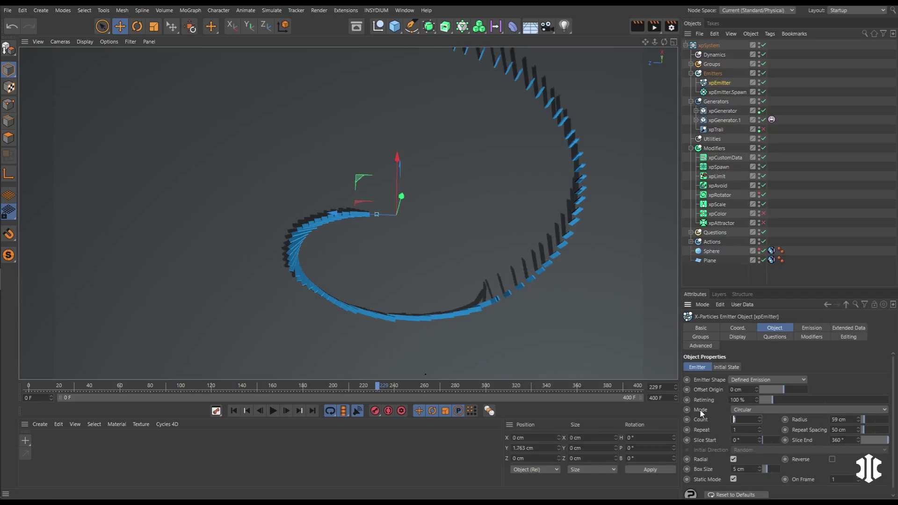
key("shift+f")
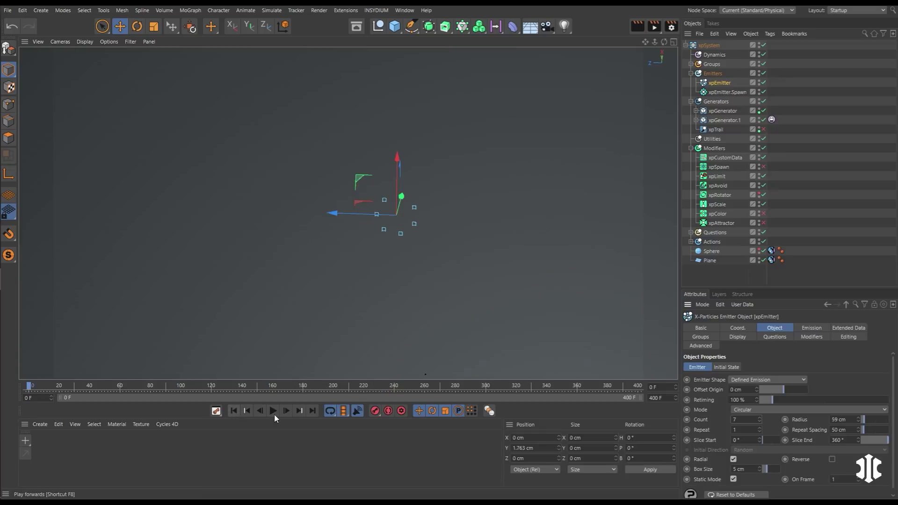
left_click(695, 280)
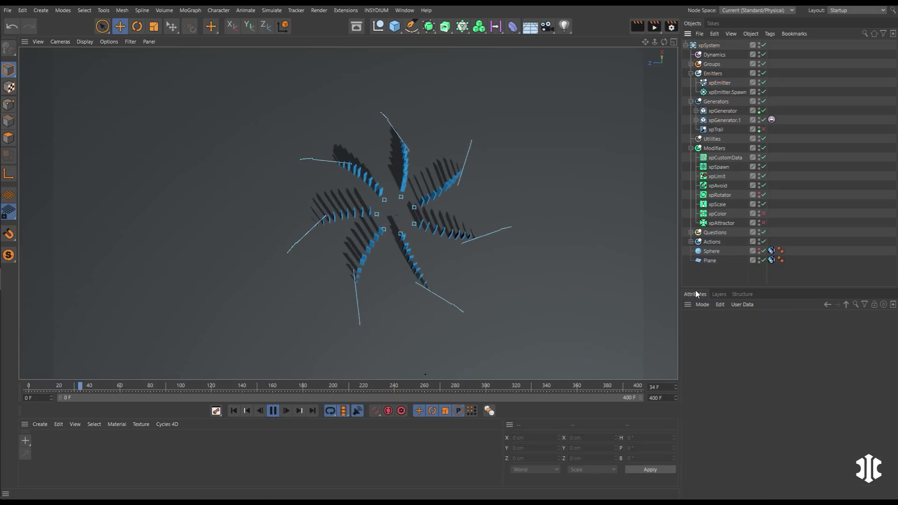
left_click(274, 411)
left_click_drag(497, 327, 469, 250, "alt")
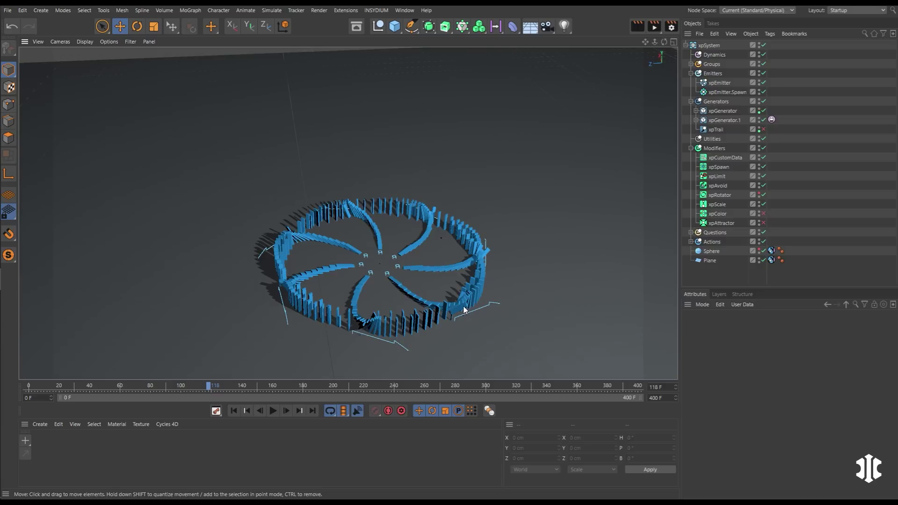
- Zoom in on the particle ring and replay the pinwheel domino simulation from frame 0
scroll(464, 307, "up", 3)
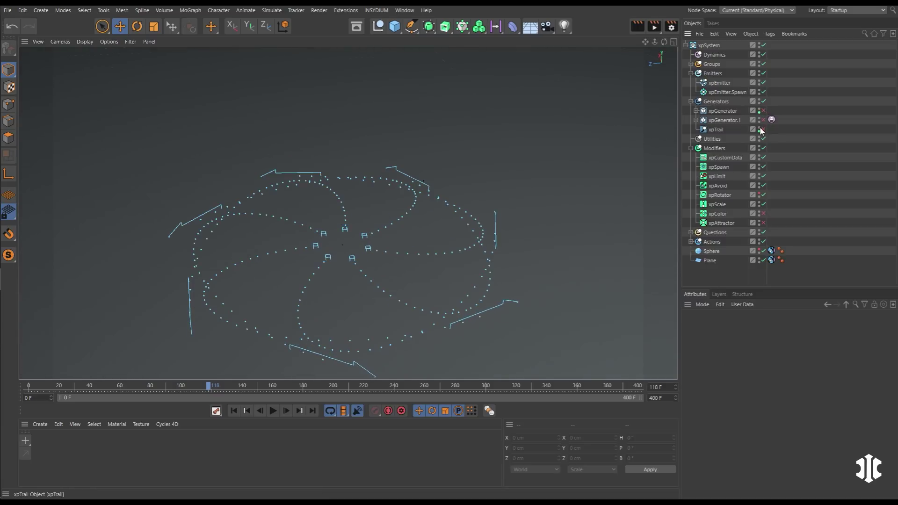
left_click(234, 411)
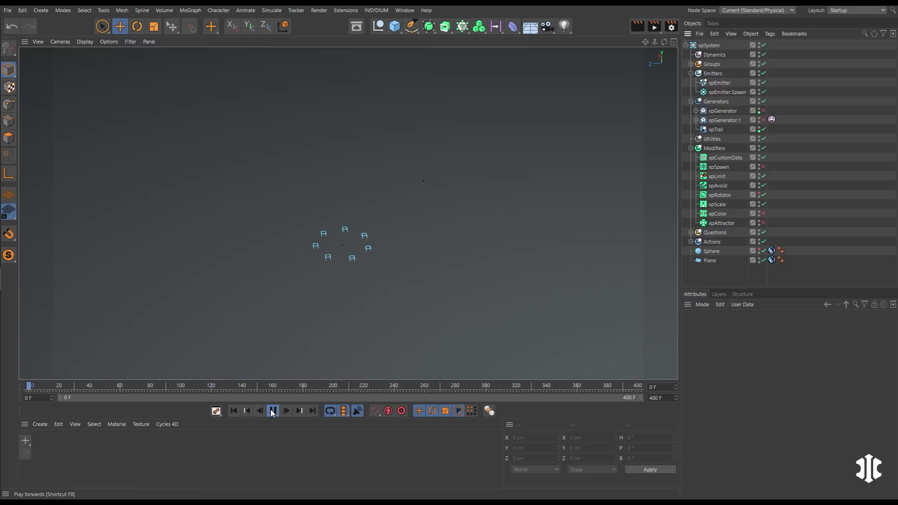
left_click(273, 411)
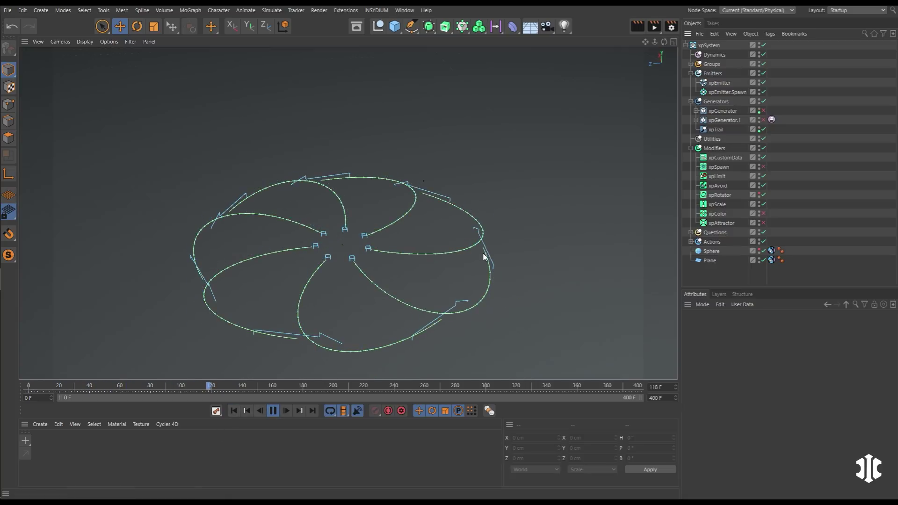
left_click(237, 410)
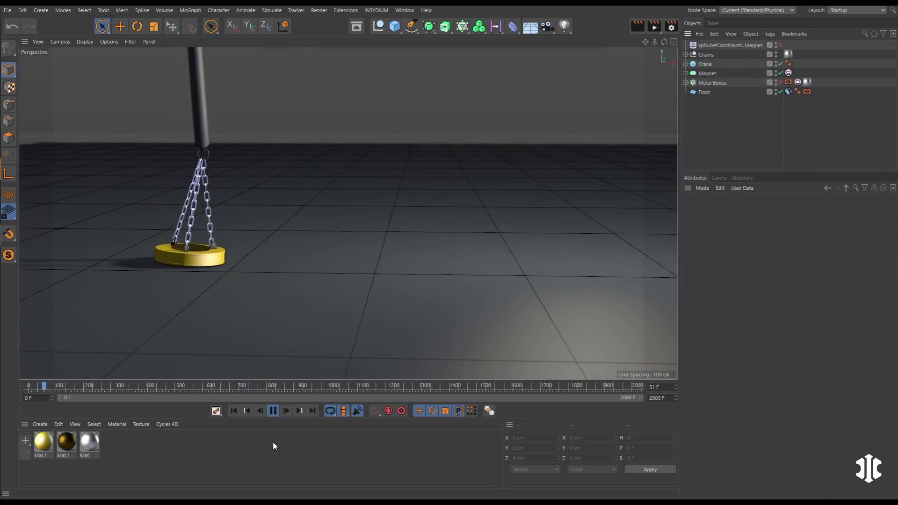
- Restart the crane scene from frame 0 and play the magnet lowering onto the floor
left_click(266, 411)
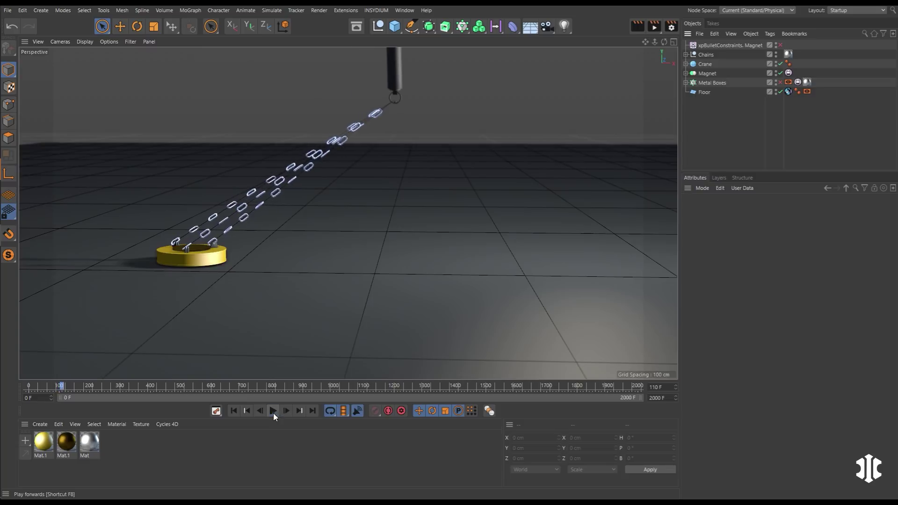
left_click(233, 411)
left_click(273, 411)
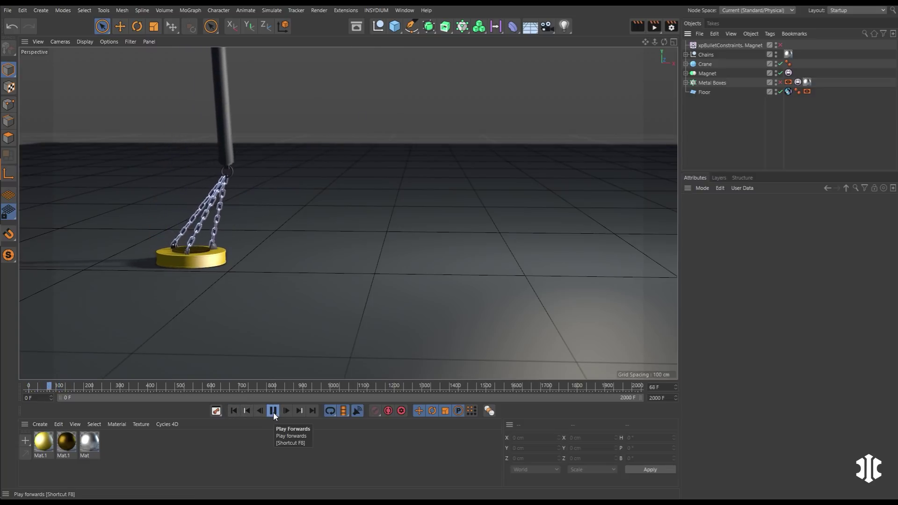
left_click(273, 411)
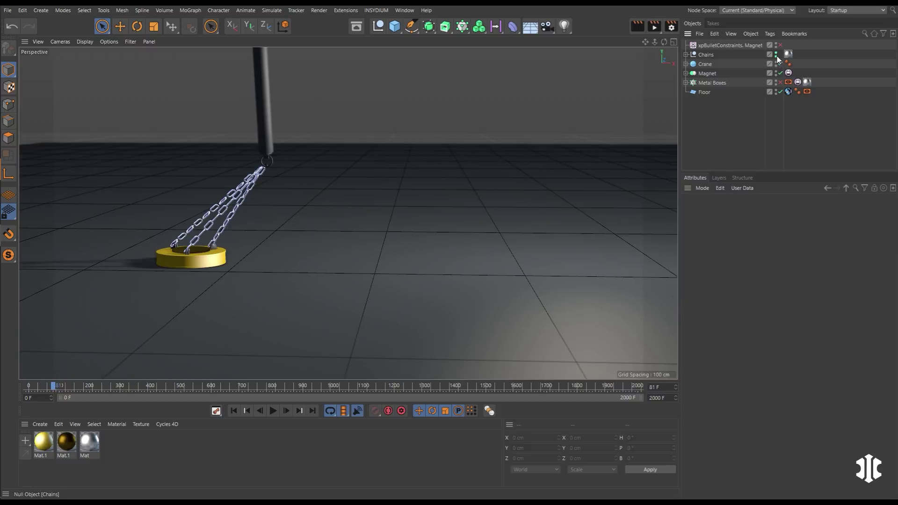
- Replay with the Chains hidden, show them again, and select xpBulletConstraints.Magnet at frame 0
left_click(776, 55)
left_click(234, 411)
left_click(273, 411)
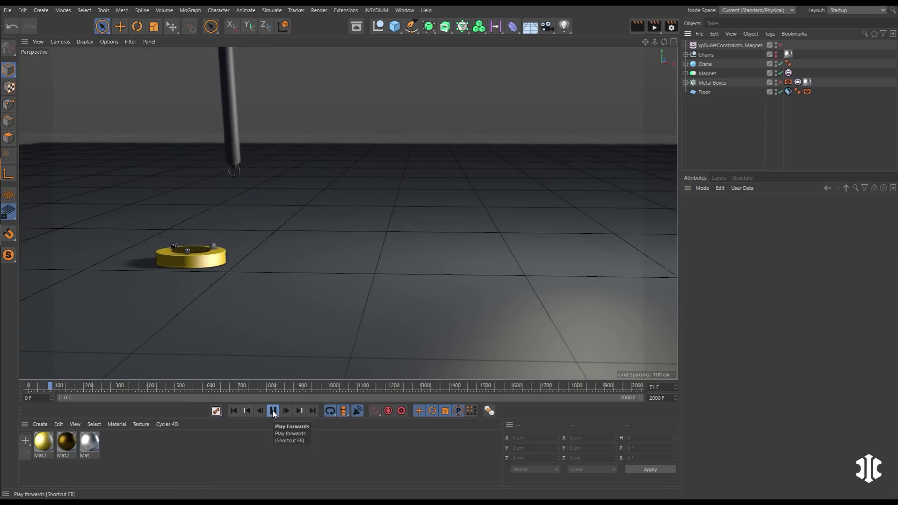
left_click(274, 412)
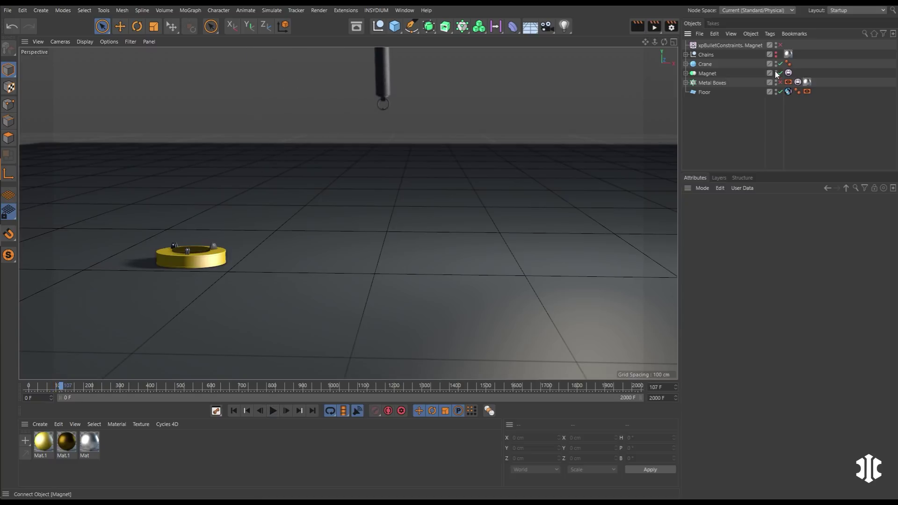
left_click(776, 55)
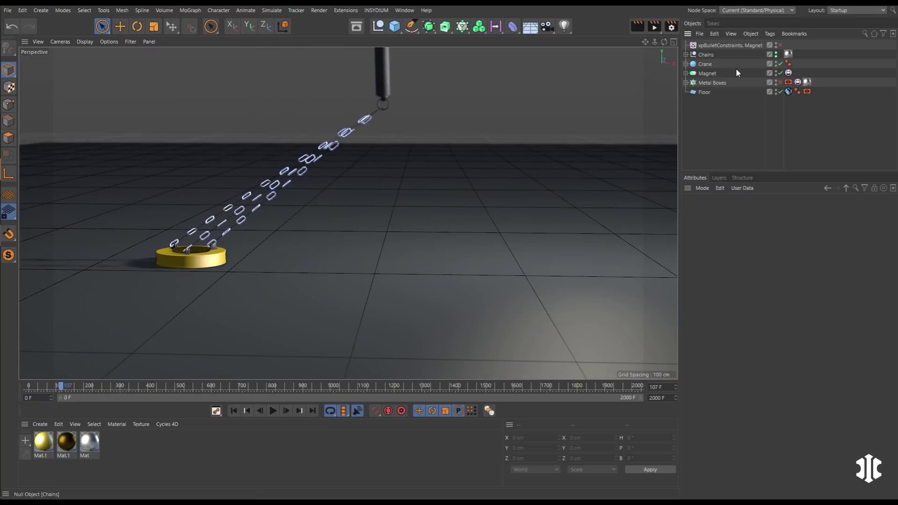
left_click(234, 410)
left_click(755, 46)
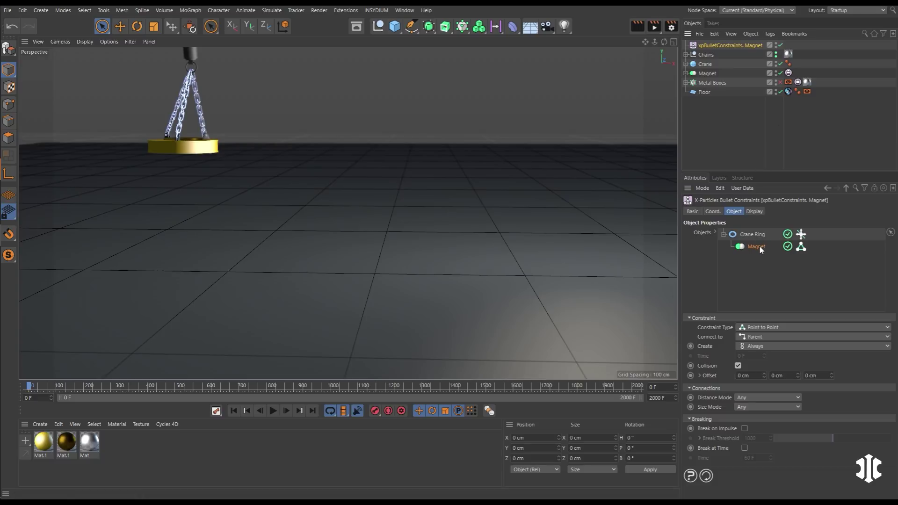
- Test the magnet with a Fixed constraint, then restore Point to Point and replay the swing
left_click(749, 328)
left_click(753, 357)
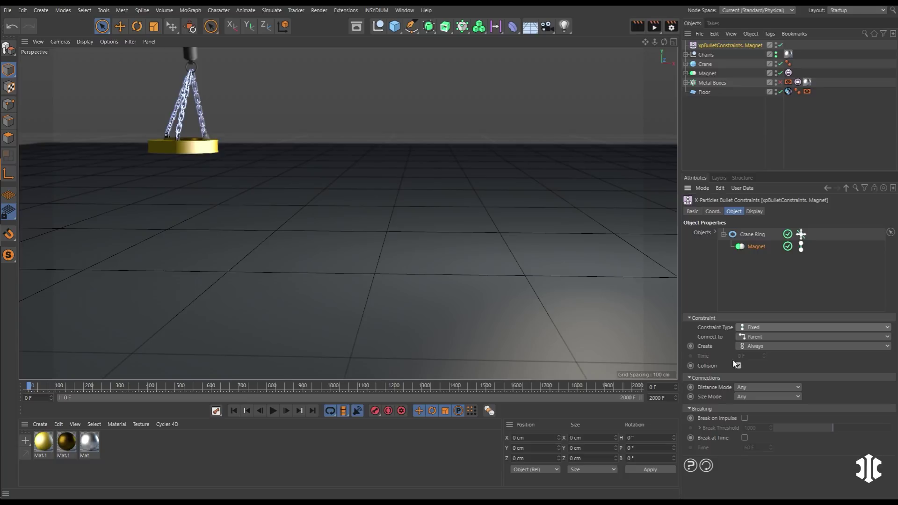
left_click(273, 411)
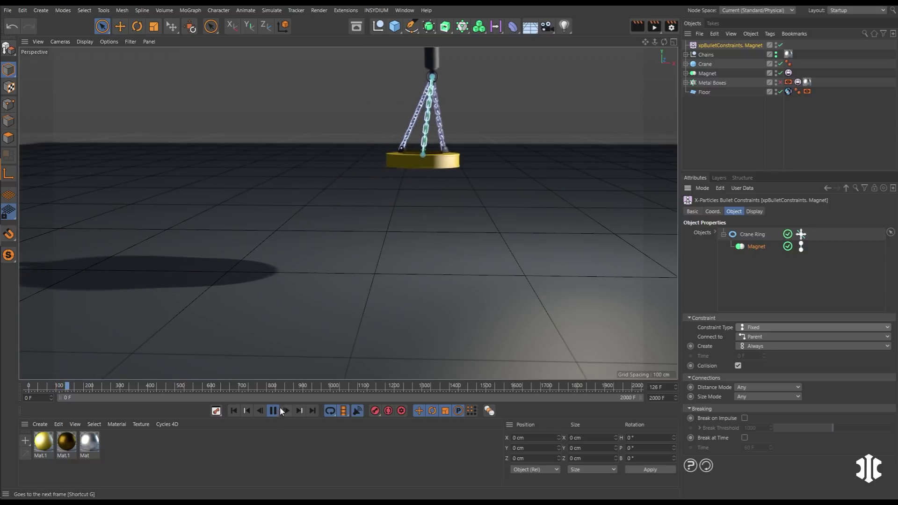
left_click(273, 411)
left_click(234, 411)
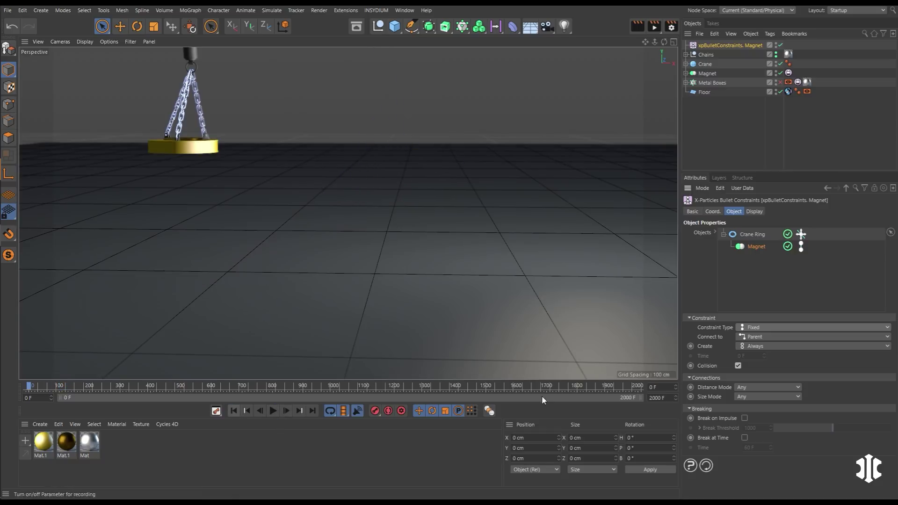
left_click(793, 328)
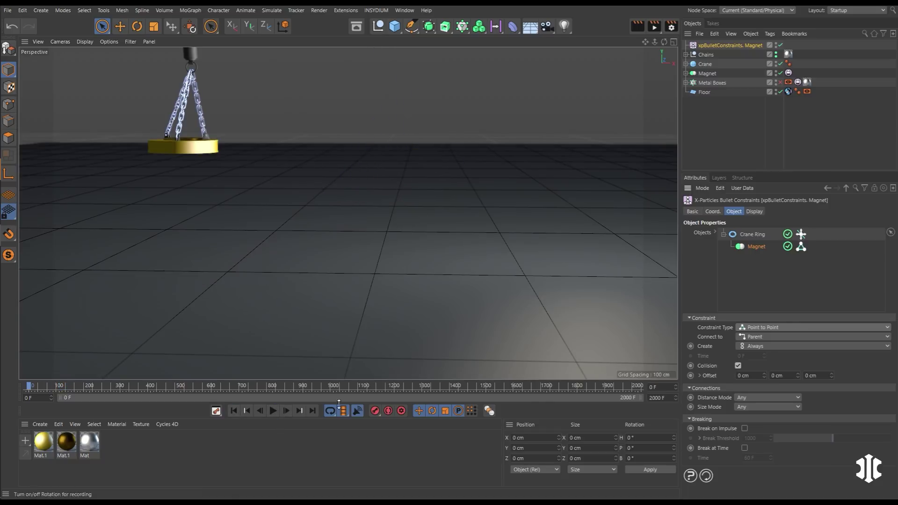
left_click(273, 411)
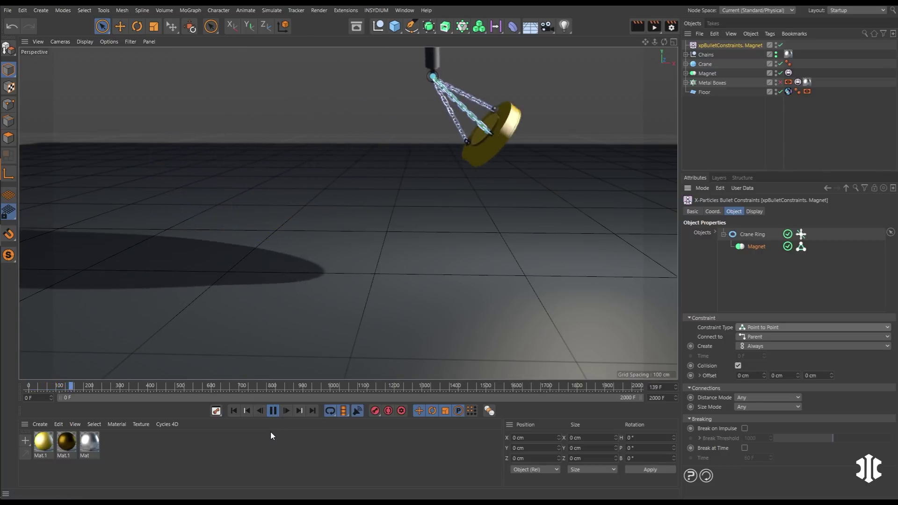
left_click(273, 411)
left_click(234, 410)
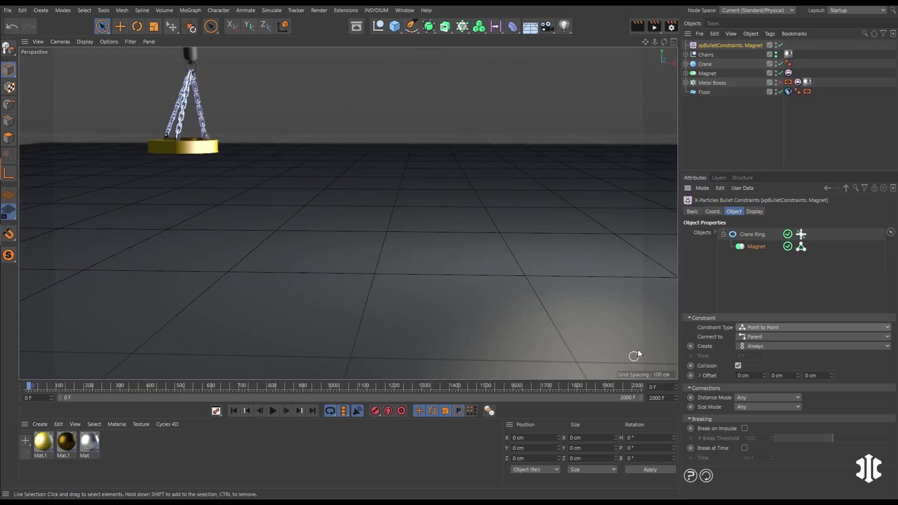
left_click(768, 328)
left_click(762, 349)
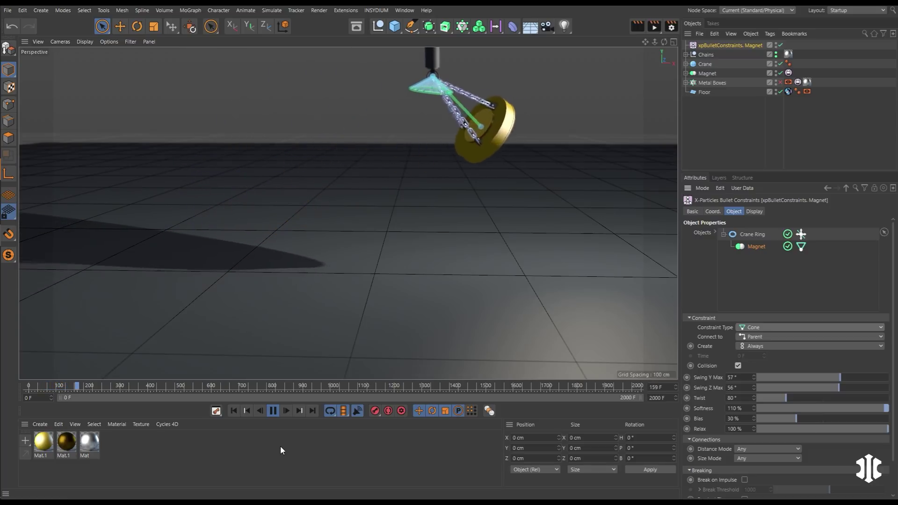
left_click(273, 410)
left_click(233, 410)
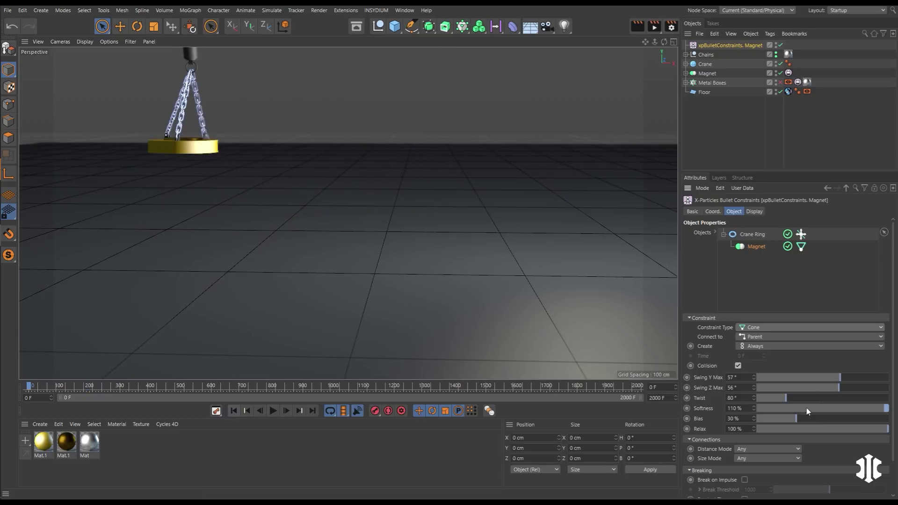
left_click(755, 326)
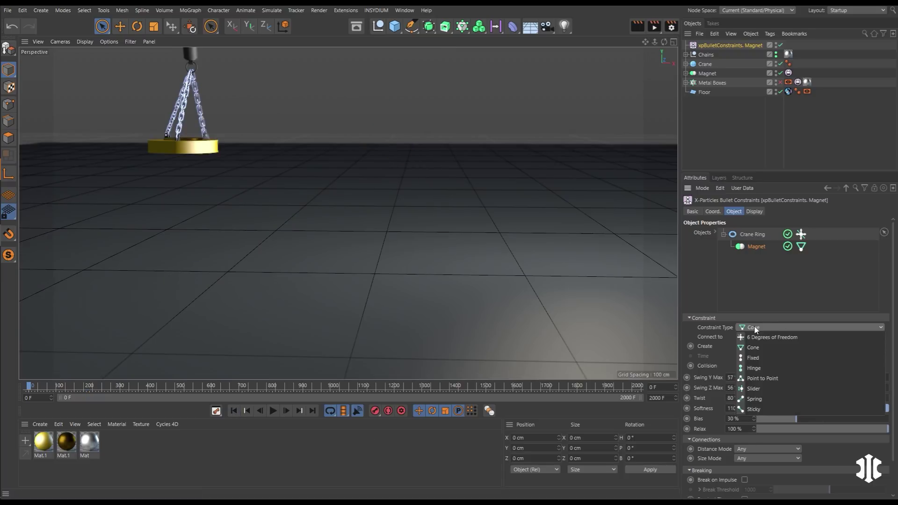
left_click(756, 358)
left_click(273, 410)
scroll(886, 417, "down", 3)
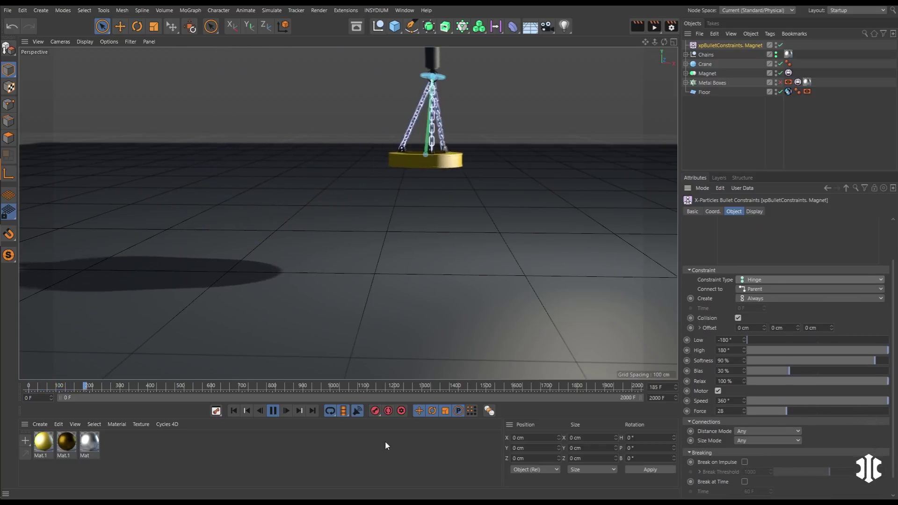
left_click(273, 410)
left_click(233, 410)
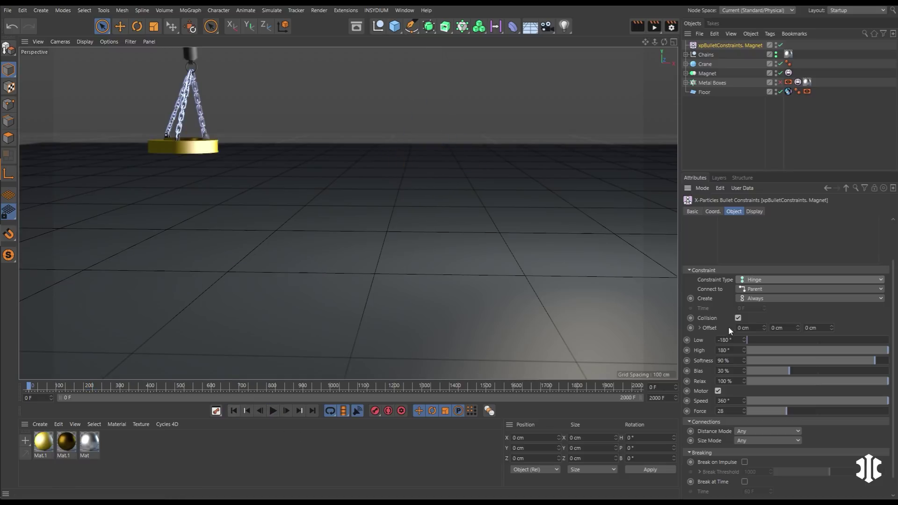
left_click(766, 281)
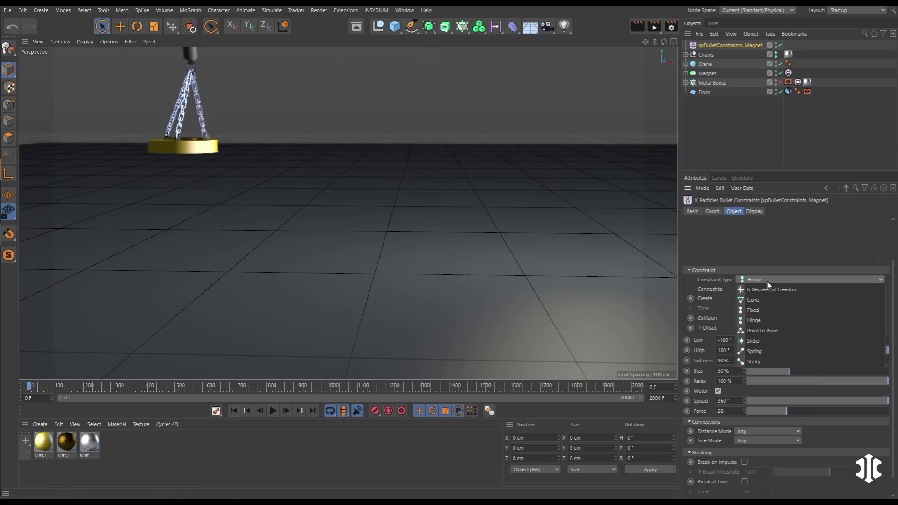
left_click(759, 341)
left_click(274, 411)
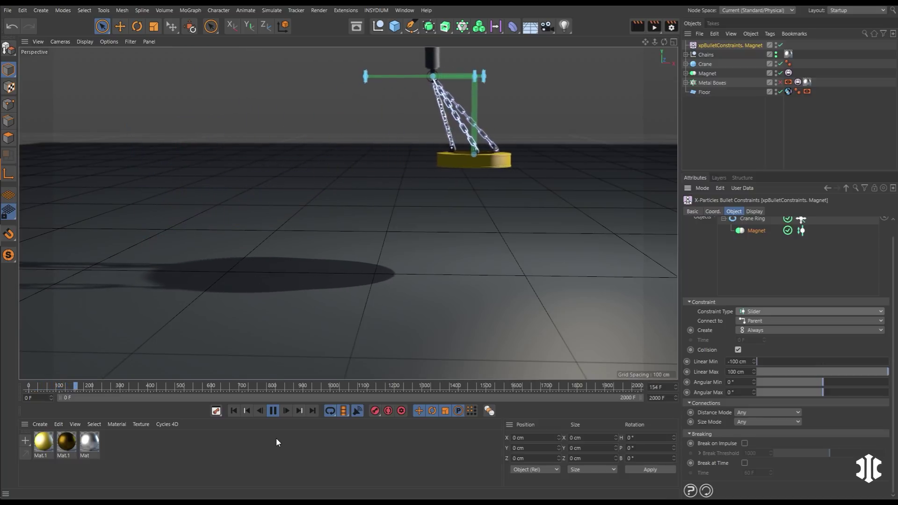
left_click(273, 411)
left_click(233, 411)
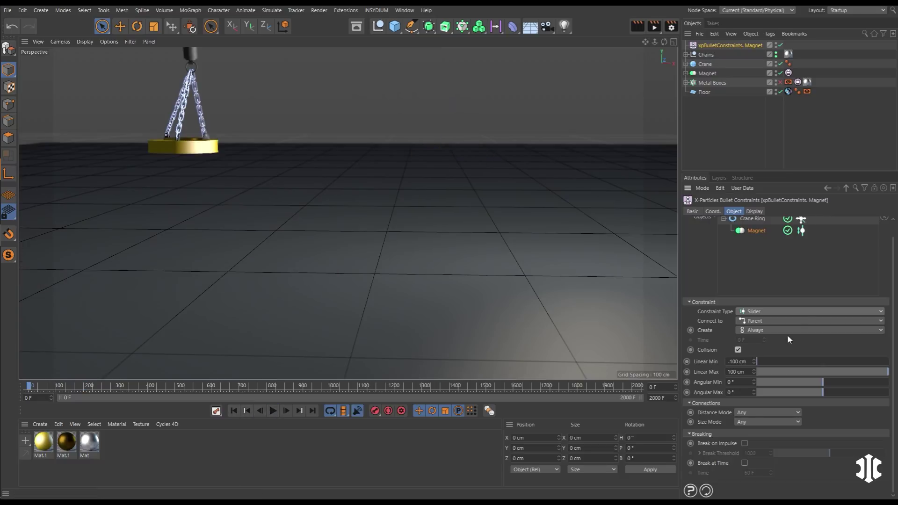
left_click(783, 310)
left_click(759, 383)
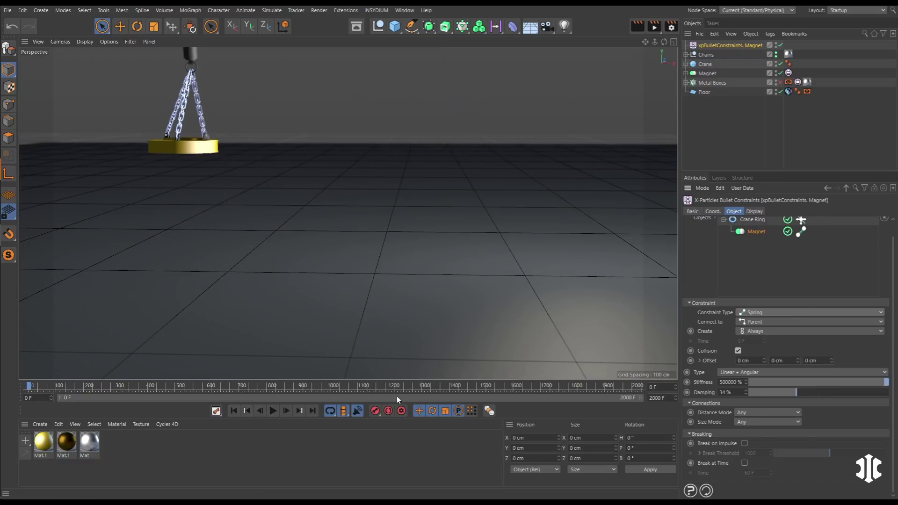
left_click(275, 410)
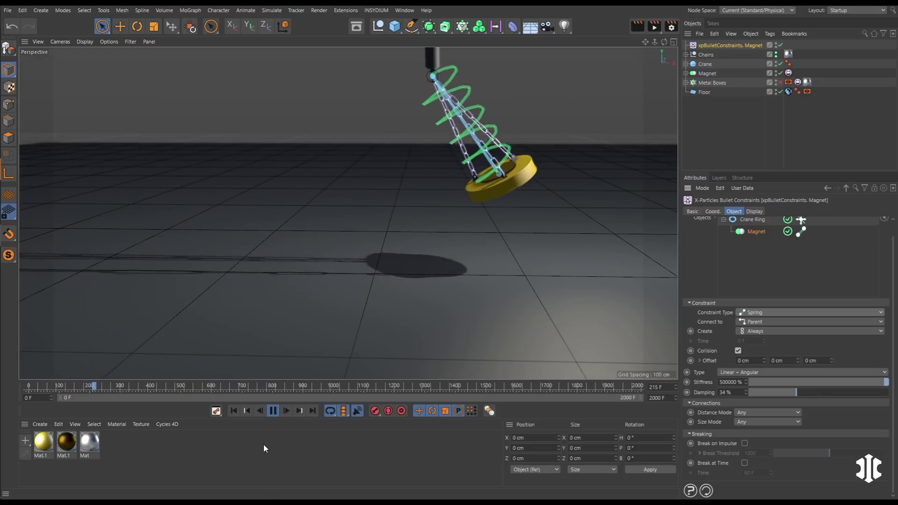
left_click(273, 412)
left_click(234, 410)
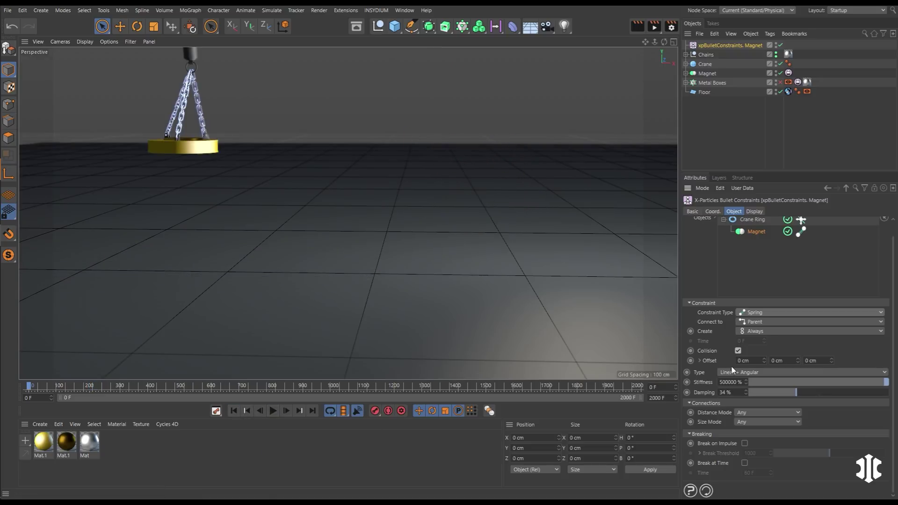
left_click(764, 313)
left_click(762, 363)
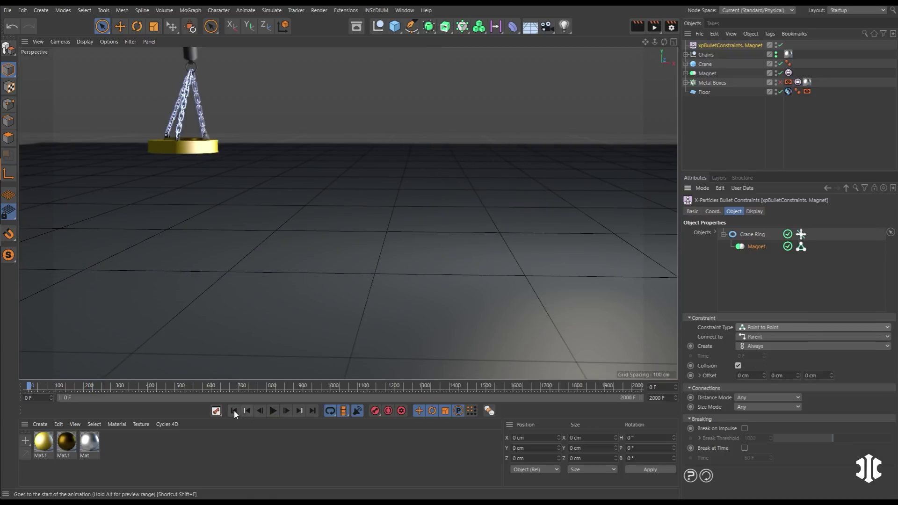
left_click(274, 411)
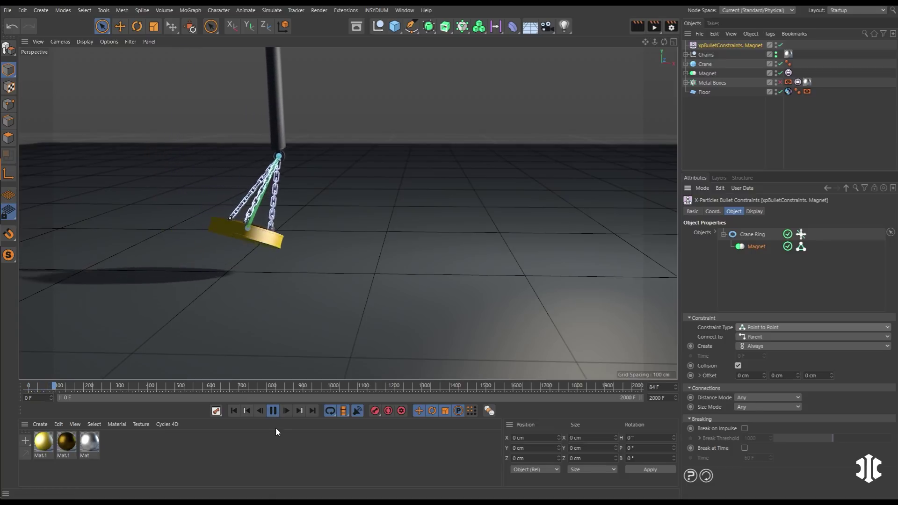
left_click(273, 410)
- Show the Metal Boxes grid, play the magnet smashing into it, then rewind to frame 0
left_click(233, 410)
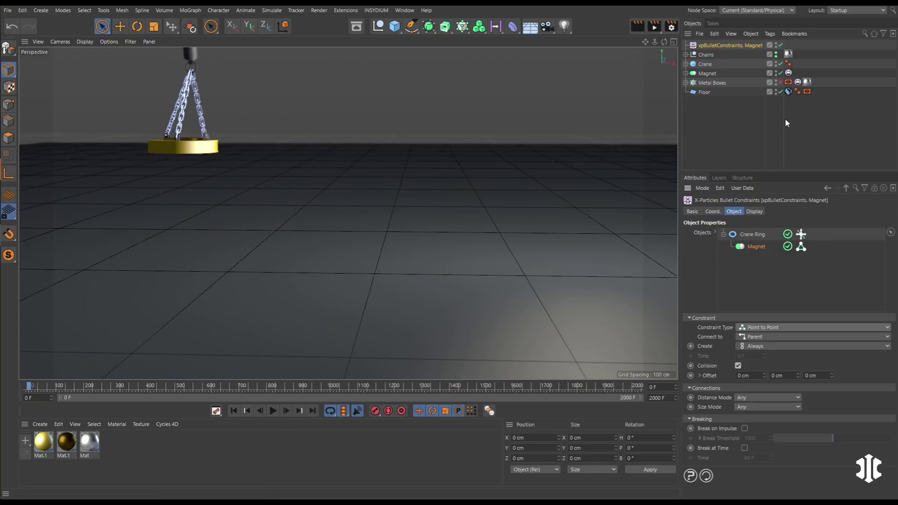
left_click(775, 82)
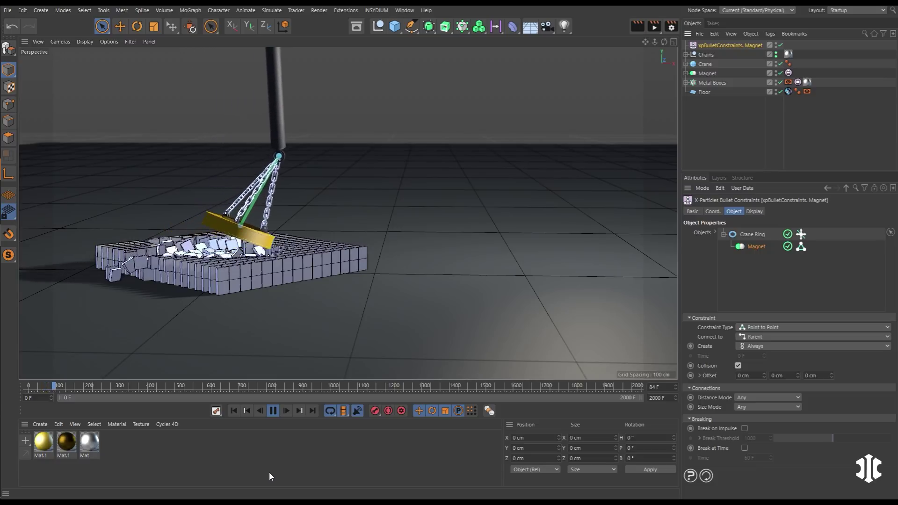
left_click(273, 411)
left_click(232, 411)
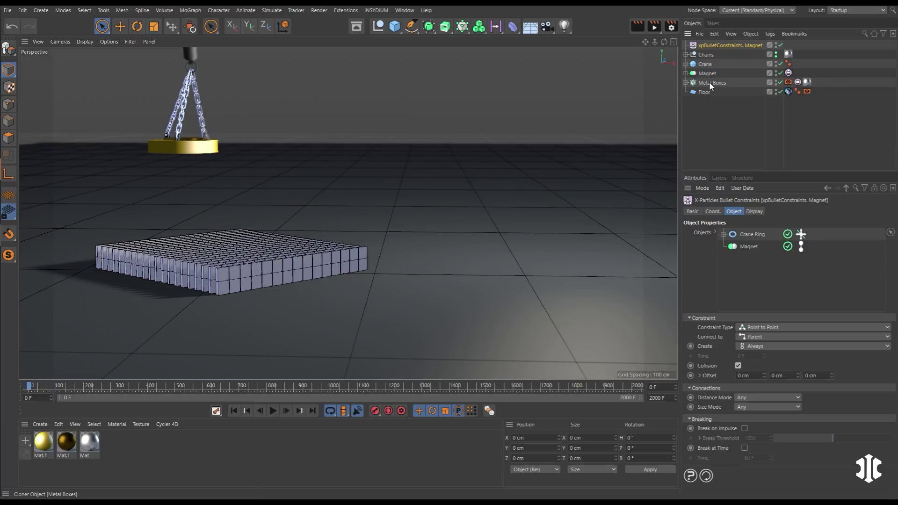
- Add Metal Boxes under Magnet with a Sticky constraint and play the magnet lifting boxes
left_click_drag(754, 249, 756, 258)
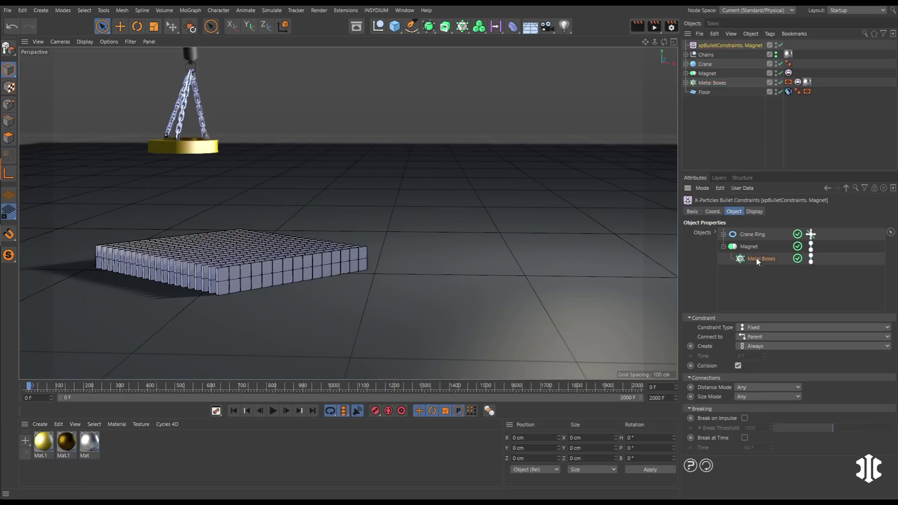
left_click(759, 326)
left_click(753, 403)
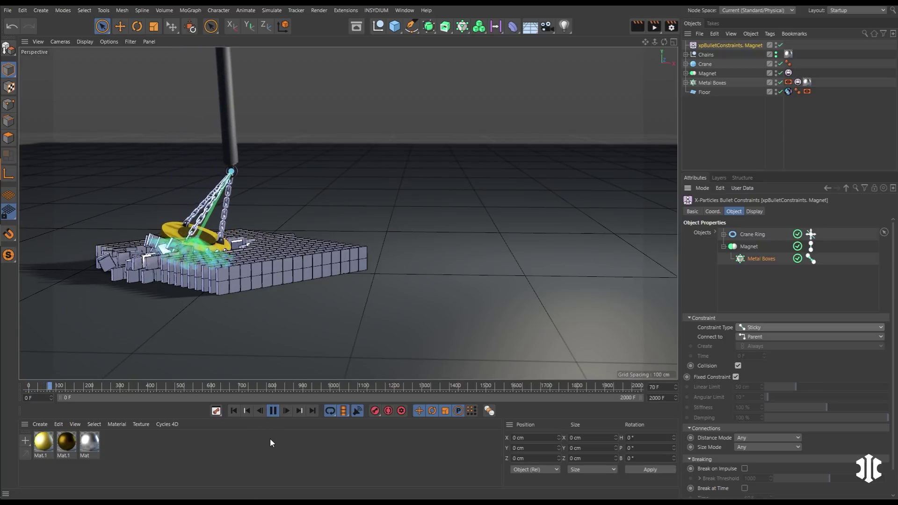
left_click(273, 410)
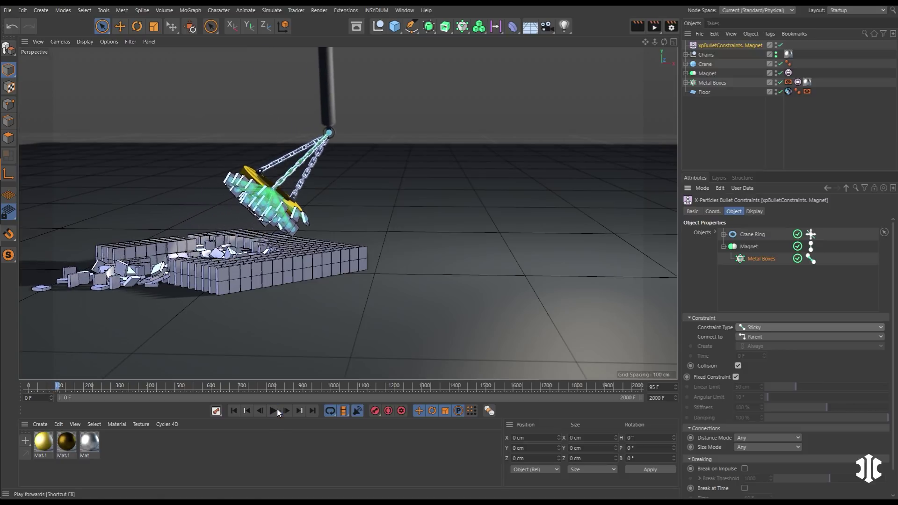
left_click(719, 120)
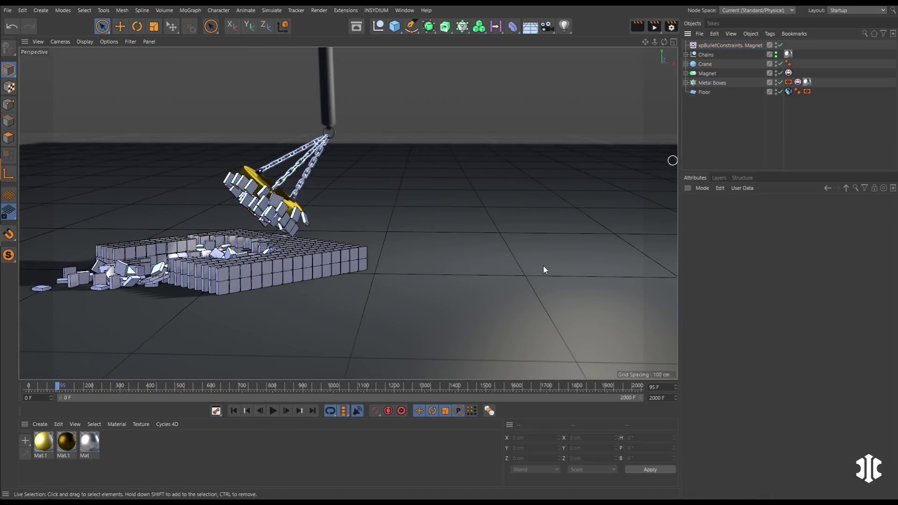
left_click(233, 410)
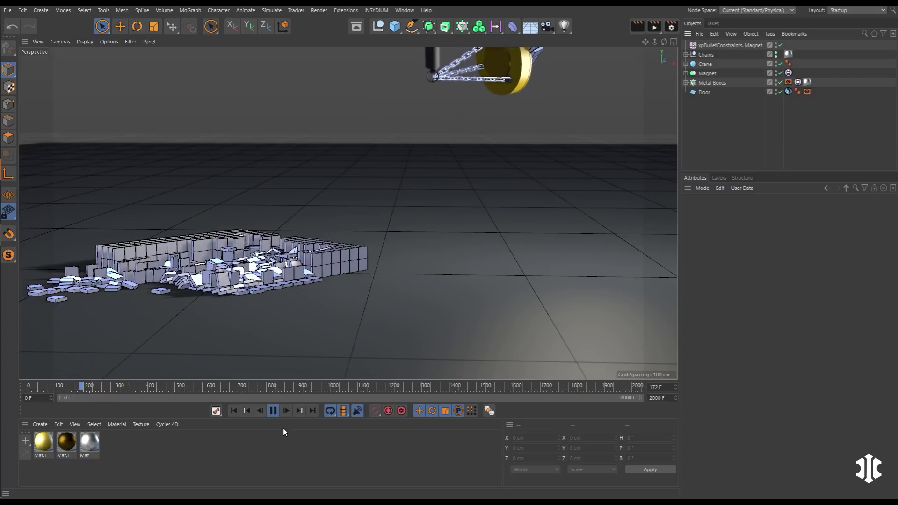
left_click(275, 411)
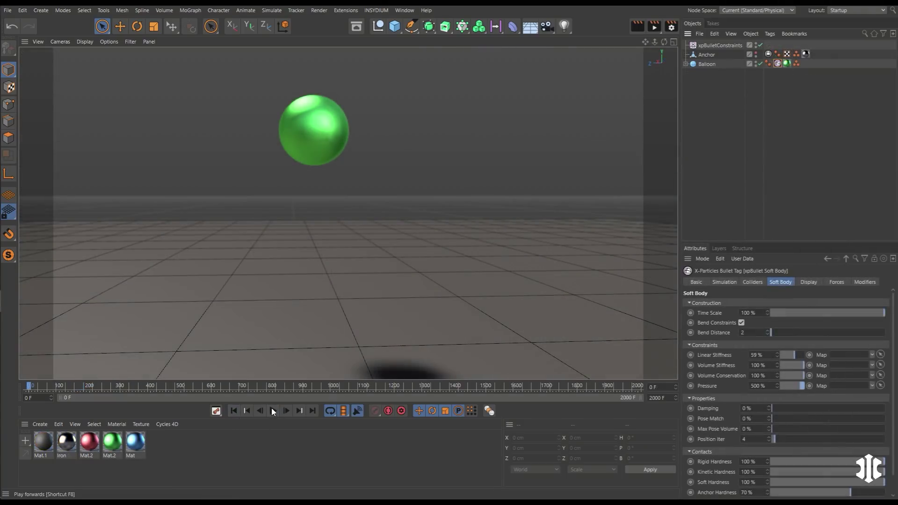
- Play the balloon soft-body simulation and review its soft body force settings
left_click(272, 411)
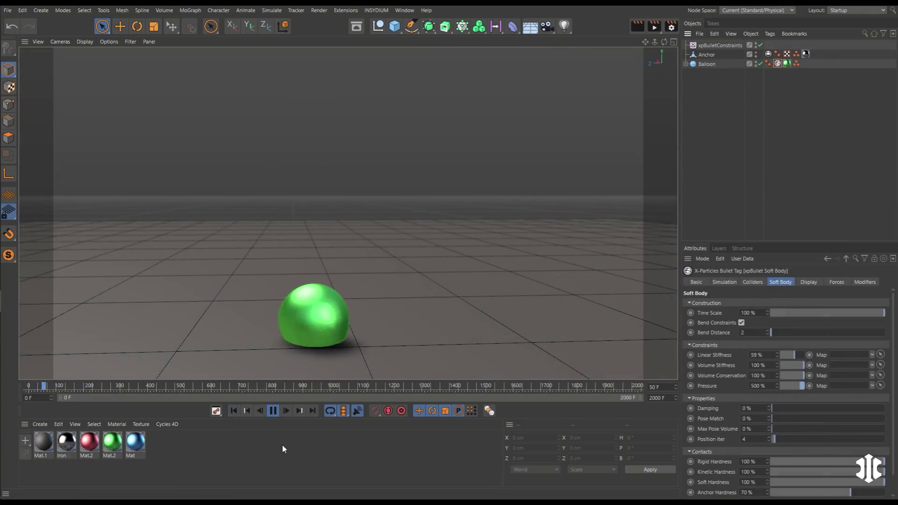
left_click(273, 410)
left_click(234, 411)
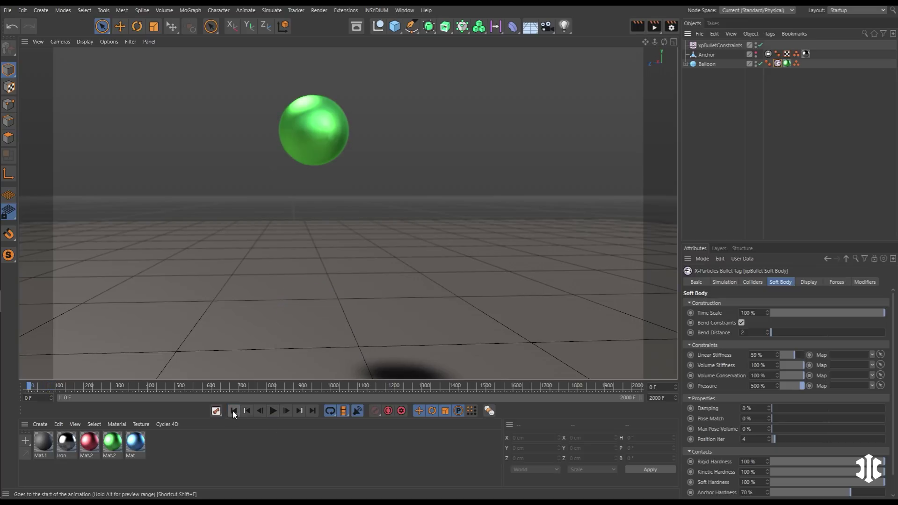
left_click(837, 282)
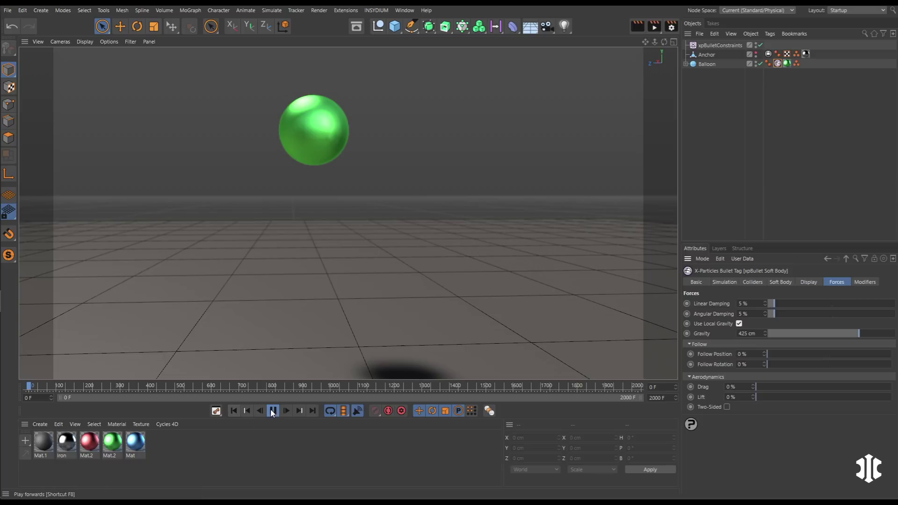
left_click(234, 411)
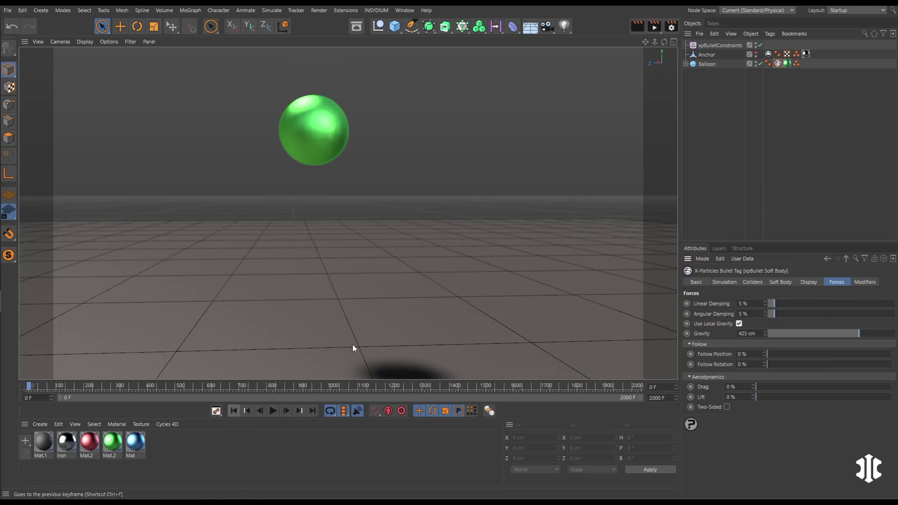
- Enable the Anchor's xpBullet Collider as a rigid body and test the drop on playback
left_click(768, 55)
left_click(725, 282)
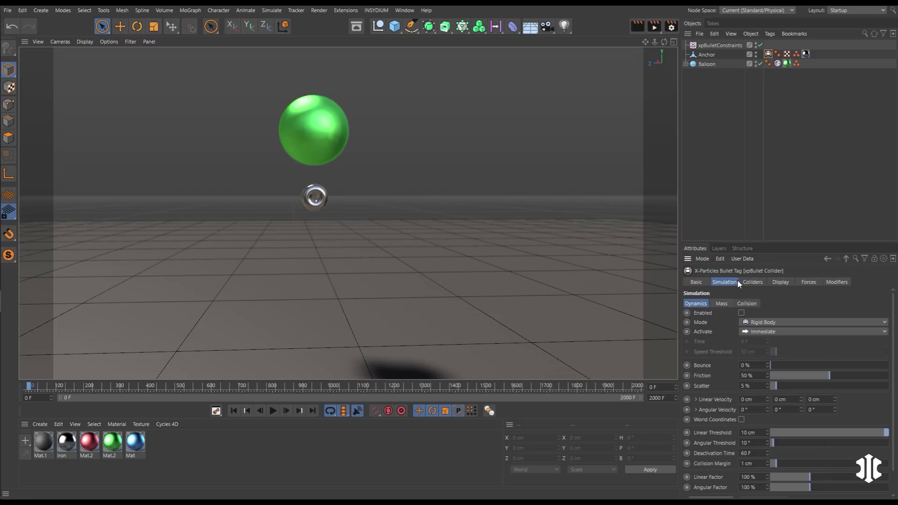
left_click(272, 411)
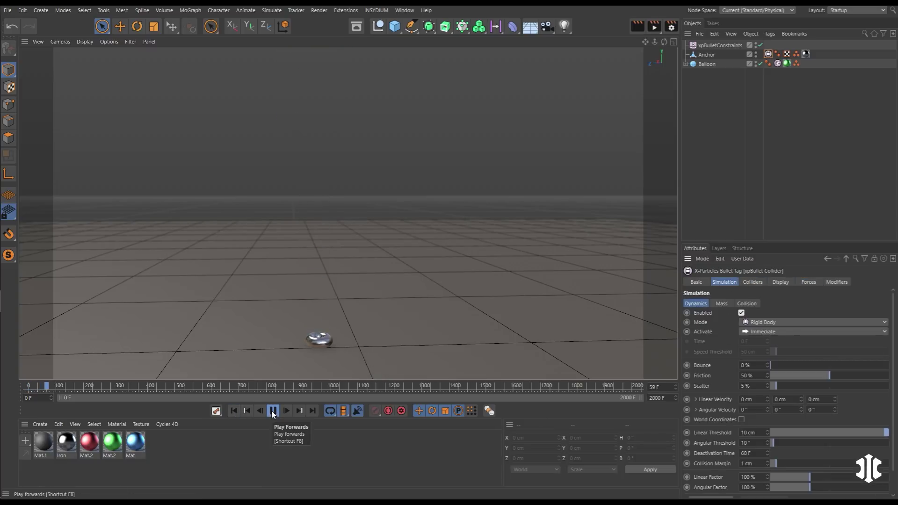
left_click(272, 410)
left_click(234, 412)
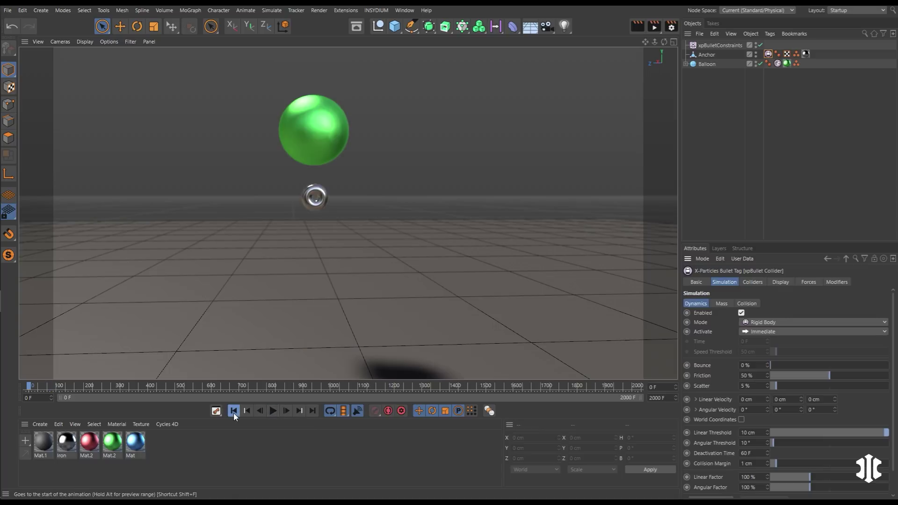
left_click(738, 46)
- Add Anchor to the xpBulletConstraints Objects list and play the tethered balloon
left_click_drag(746, 294, 751, 320)
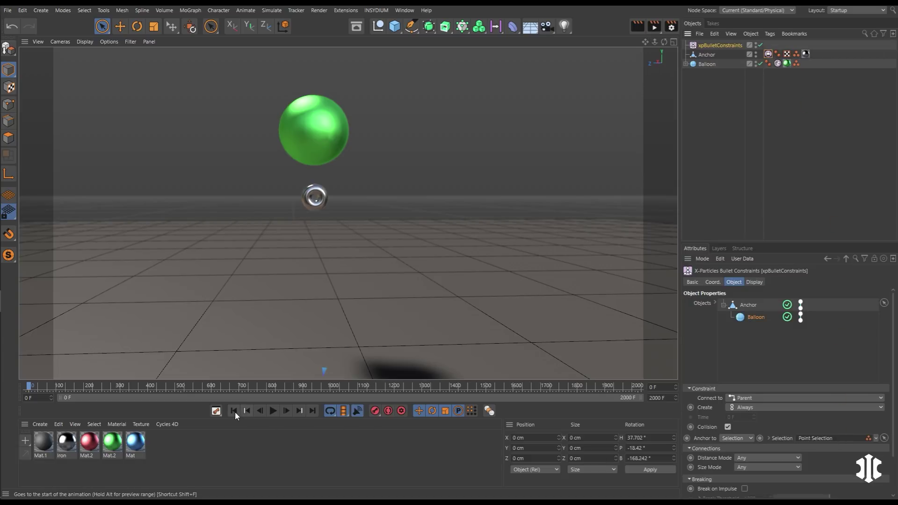
left_click(274, 412)
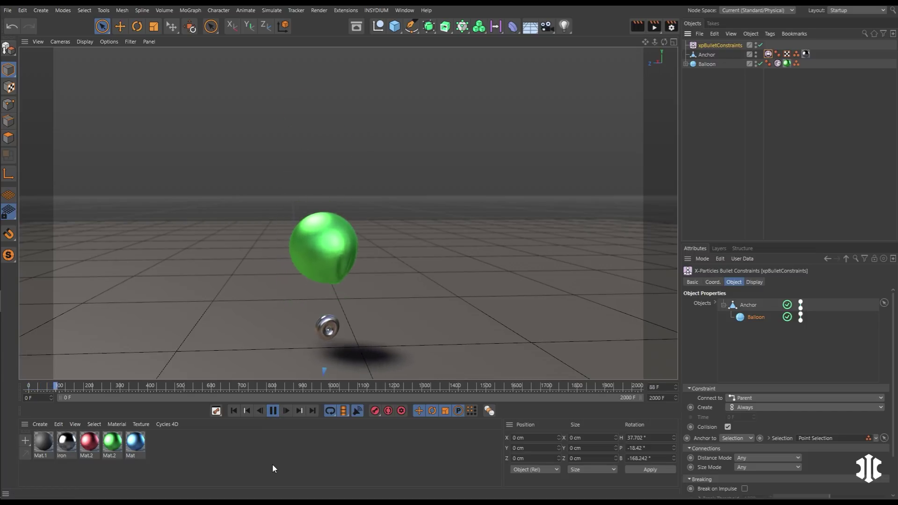
left_click(273, 411)
- Set the Balloon soft body's Linear Stiffness to 5 % and Pressure to 200 %
left_click(777, 64)
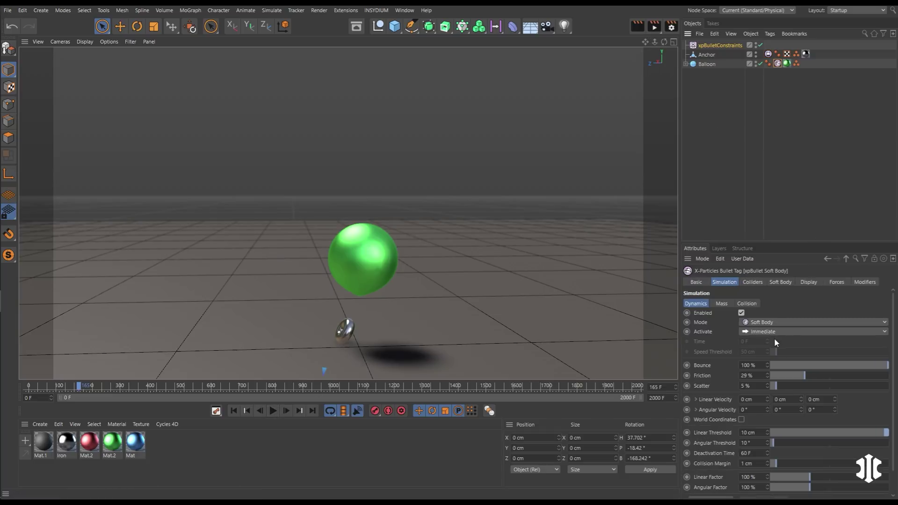
left_click(780, 282)
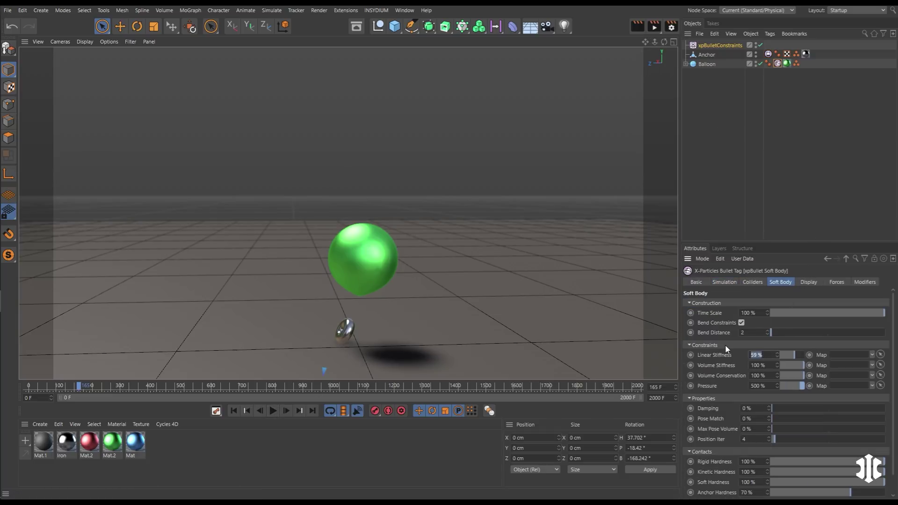
type("5")
key("Return")
double_click(769, 382)
type("2")
key("Return")
- Replay the simulation to watch the softer balloon sag into a teardrop, then rewind
left_click(234, 410)
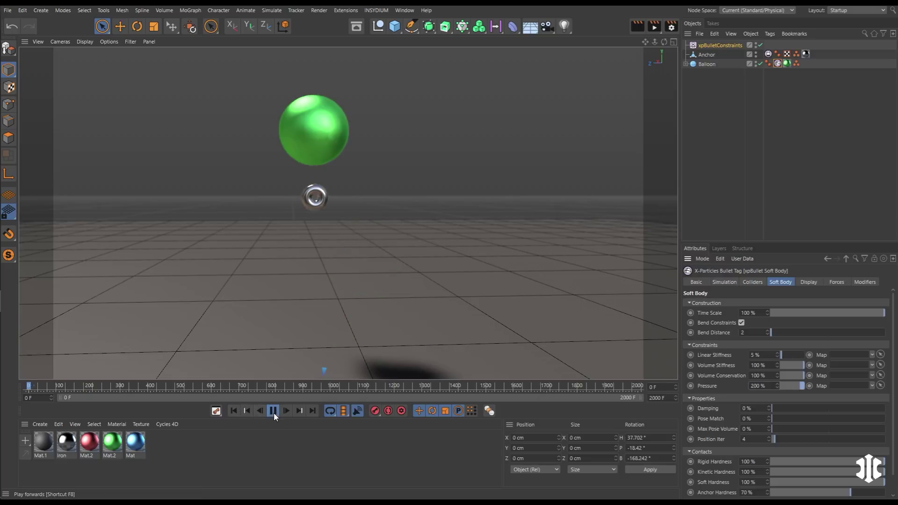
left_click(273, 411)
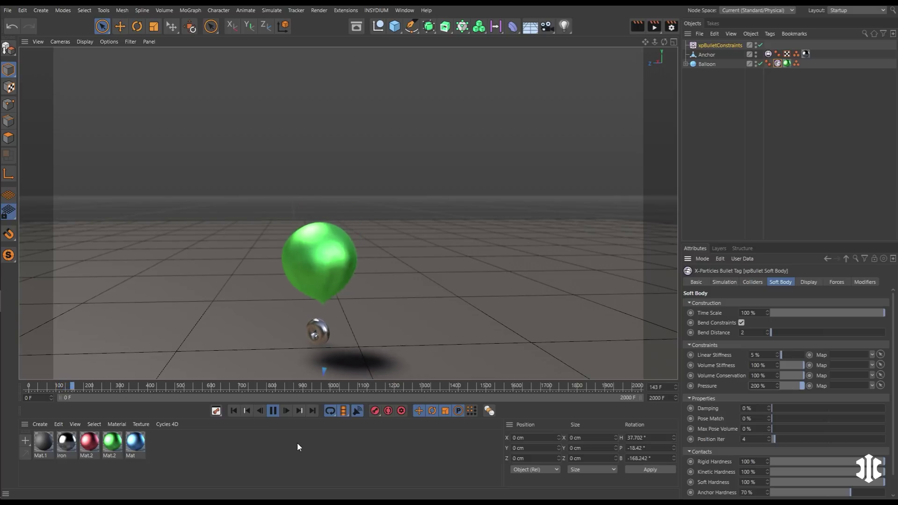
left_click(273, 411)
left_click(234, 410)
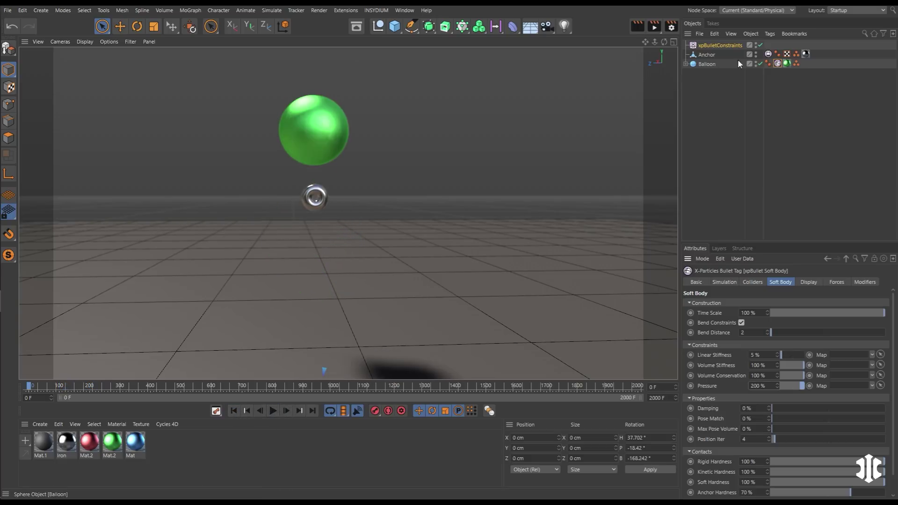
left_click(768, 54)
- Set the Anchor collider's Mass Density to 20 and test it on playback
left_click(727, 303)
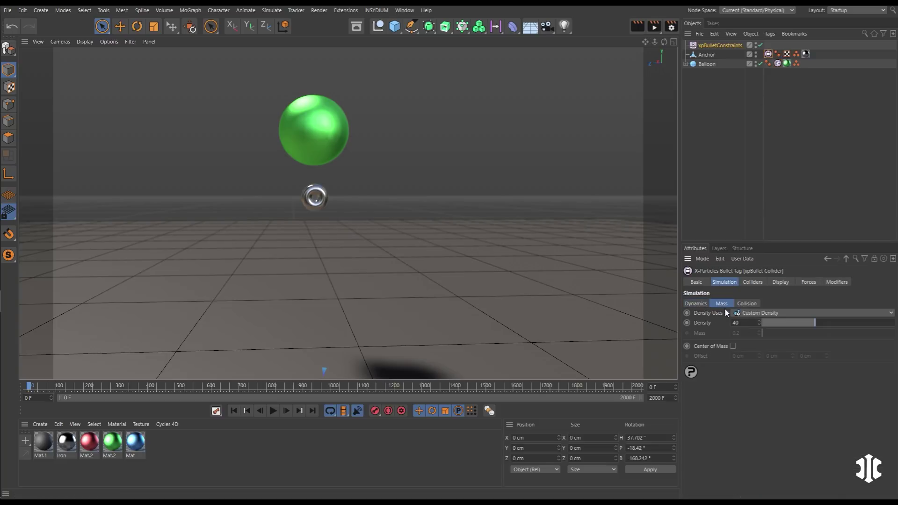
type("20")
key("Return")
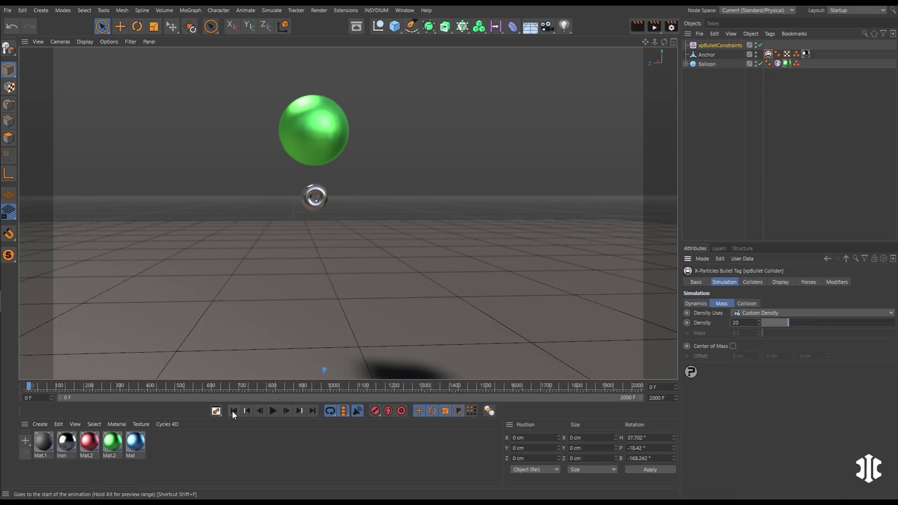
left_click(269, 411)
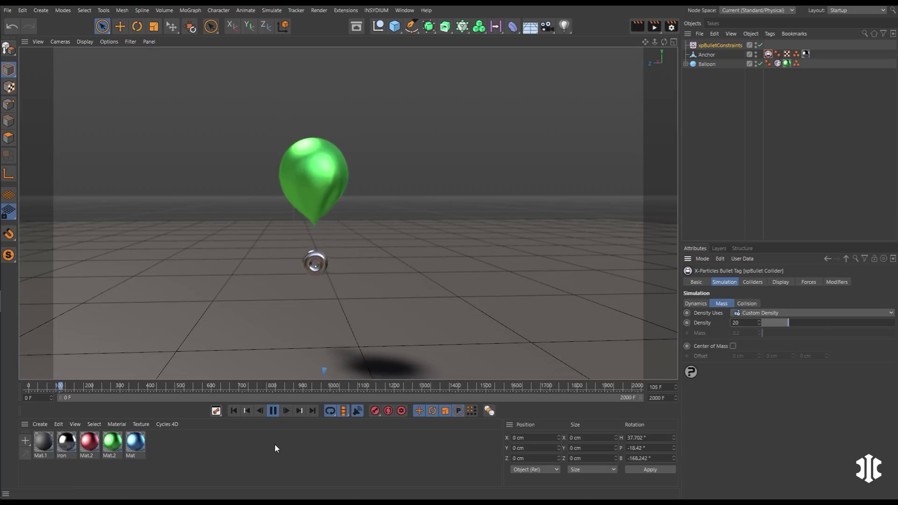
key("F8")
key("shift+f")
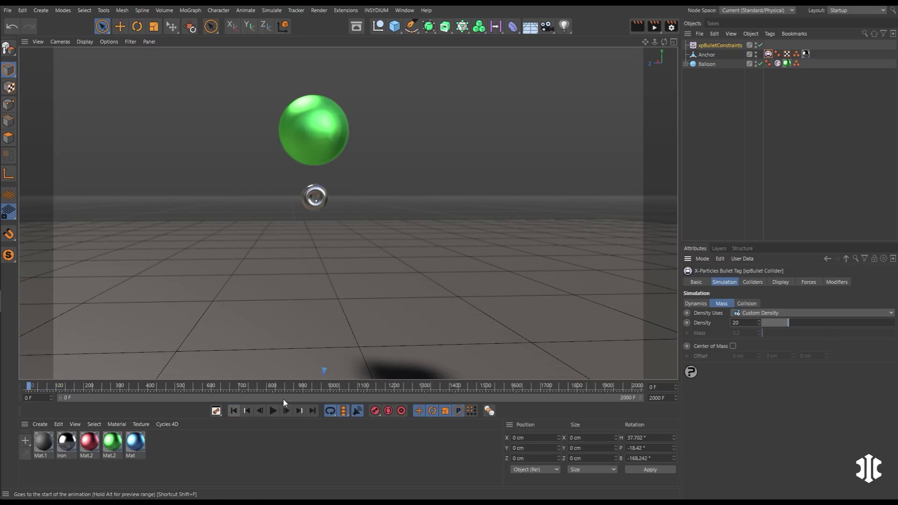
- Switch the Anchor's Dynamics Mode to Collider and drag it along X during playback
left_click(709, 56)
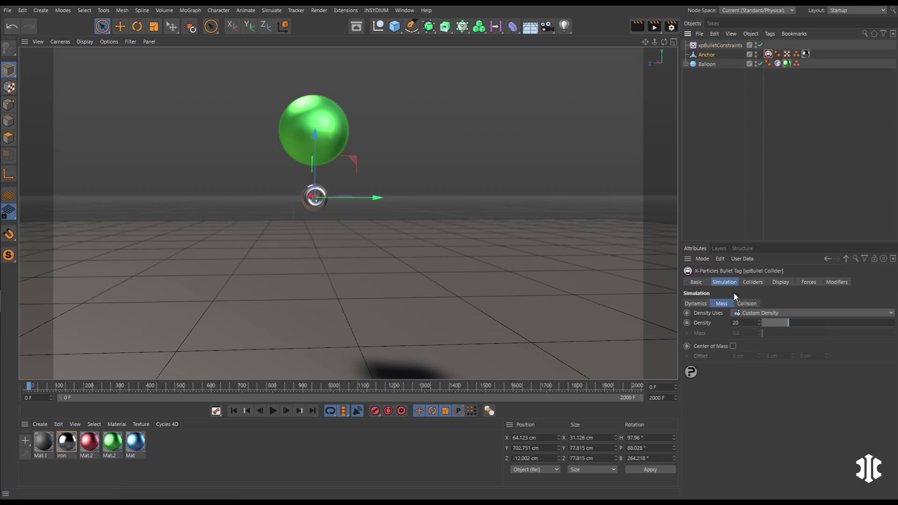
left_click(702, 304)
left_click(754, 322)
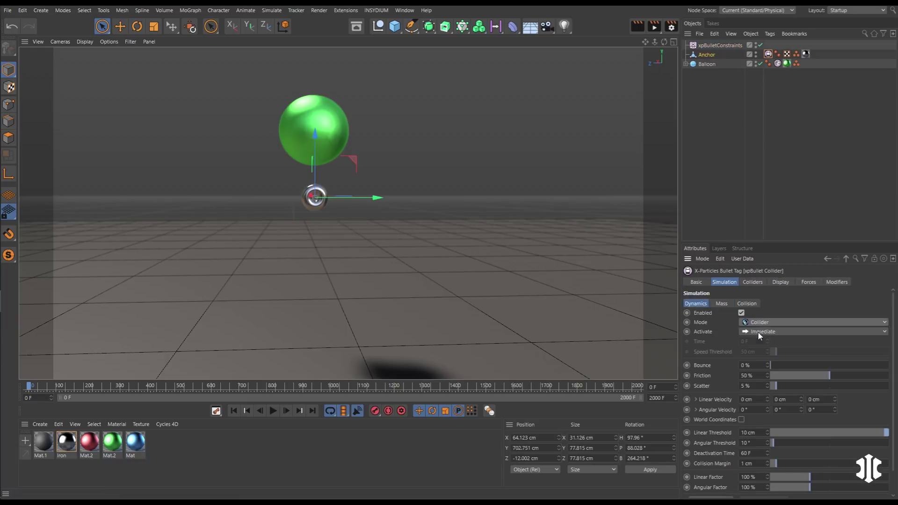
left_click(273, 410)
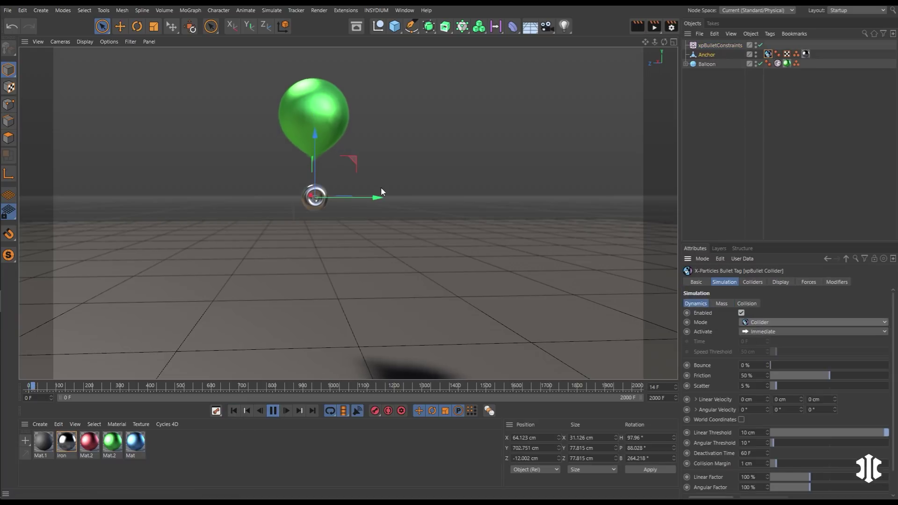
left_click_drag(377, 199, 348, 204)
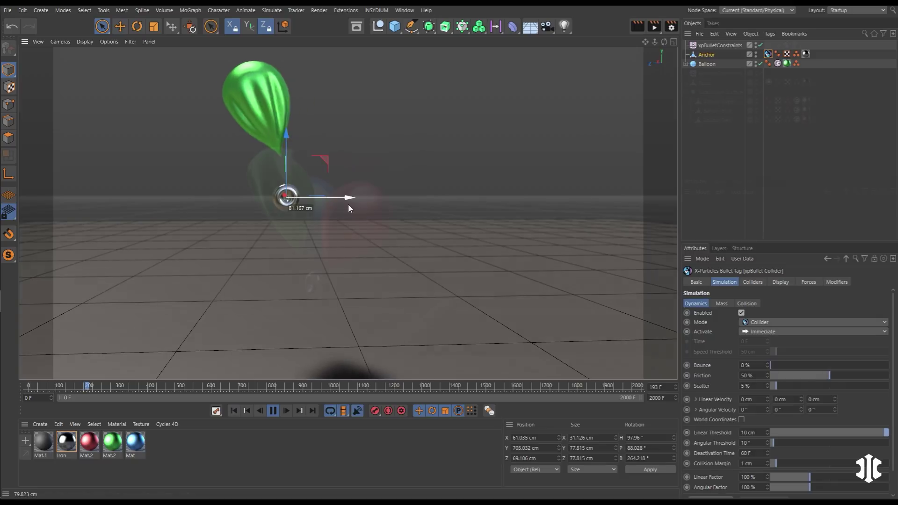
left_click(274, 411)
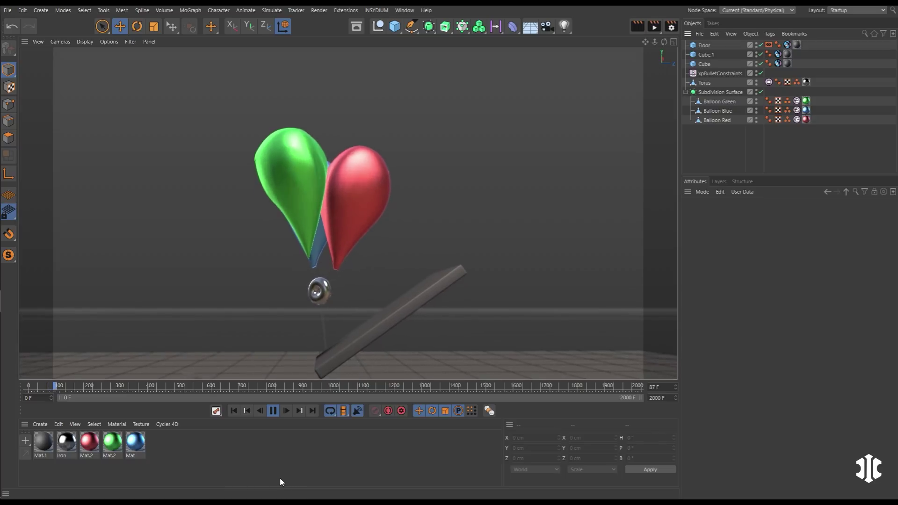
- Enable Break at Time at 245 F on xpBulletConstraints and replay to watch the balloons break free
left_click(273, 411)
left_click(233, 411)
left_click(719, 75)
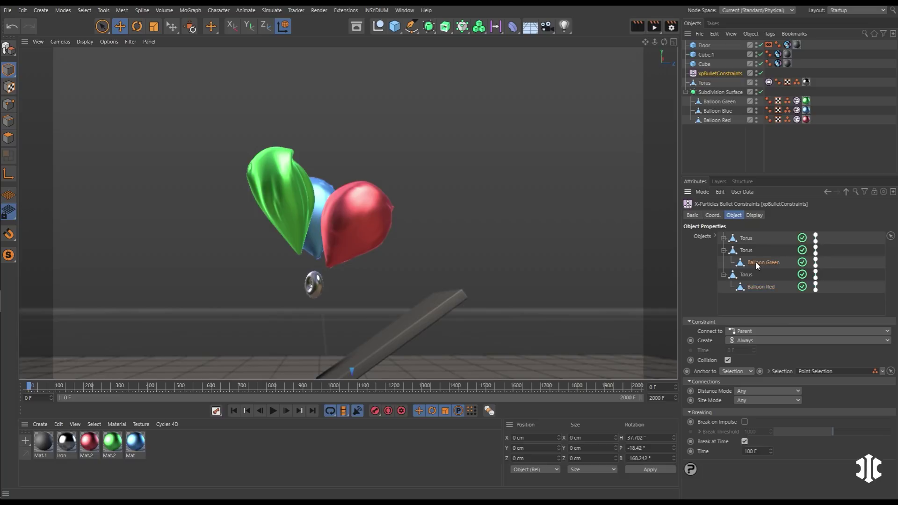
left_click(744, 442)
left_click(278, 411)
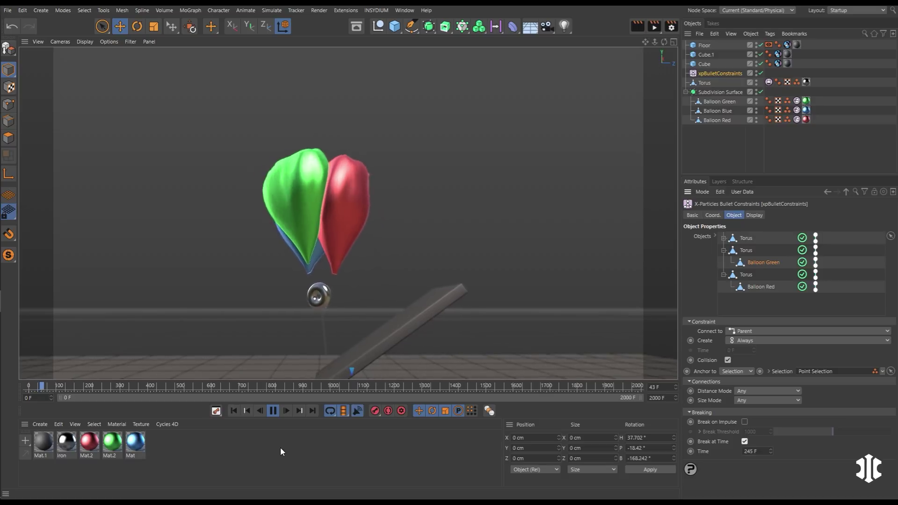
left_click(718, 137)
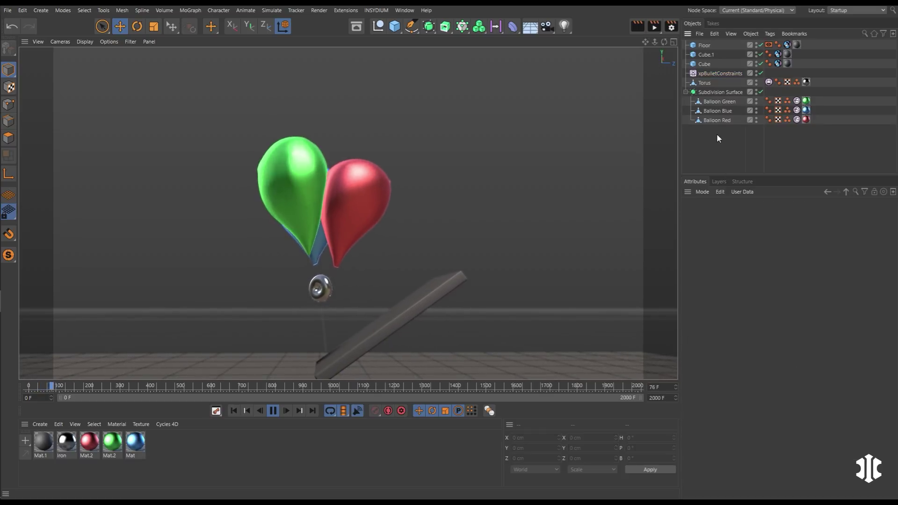